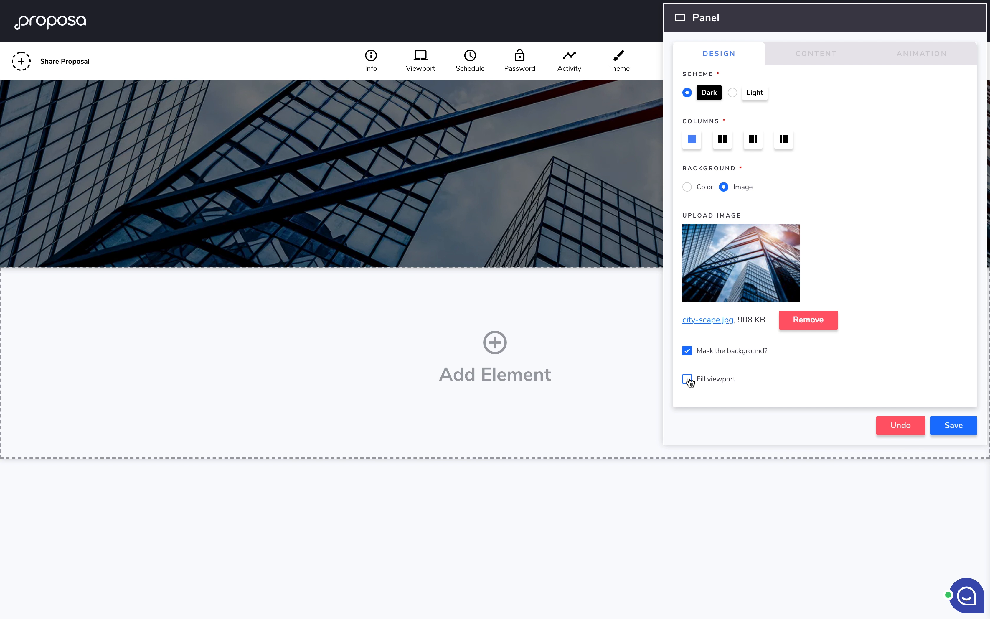
Step: Make the city-scape header fill the whole viewport, then show Column 1's content settings
left_click(688, 379)
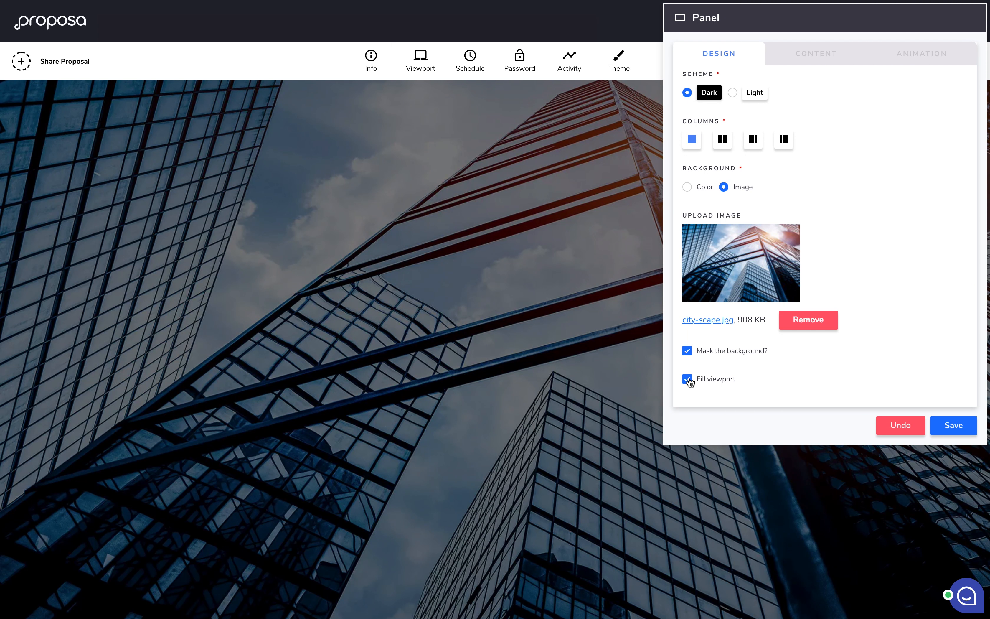
left_click(838, 60)
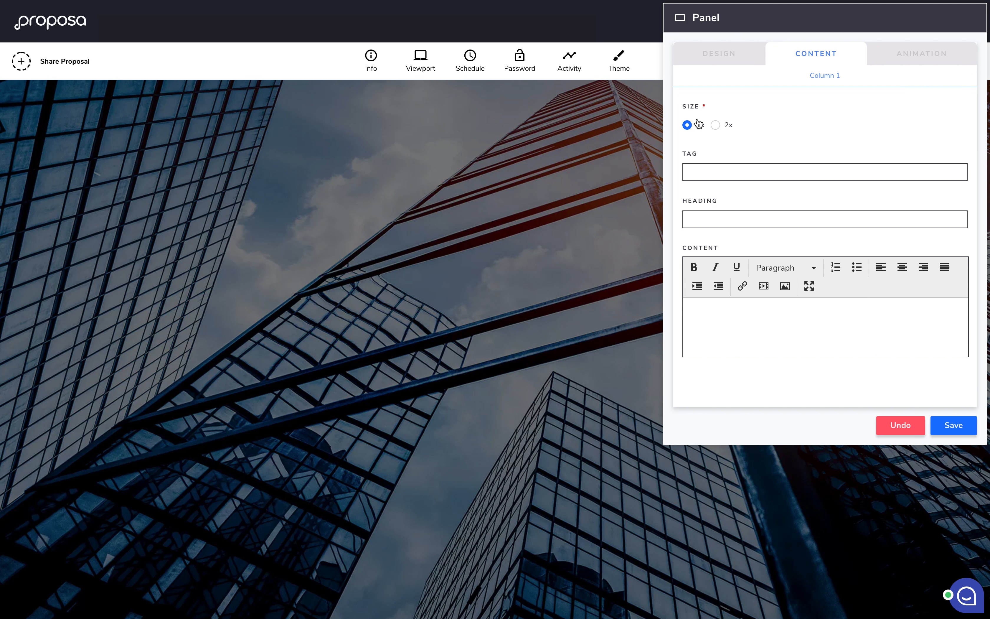
Step: Enter tag 'A Proposal For', heading 'Acme Corporation' and a pasted Lorem ipsum body
left_click(709, 172)
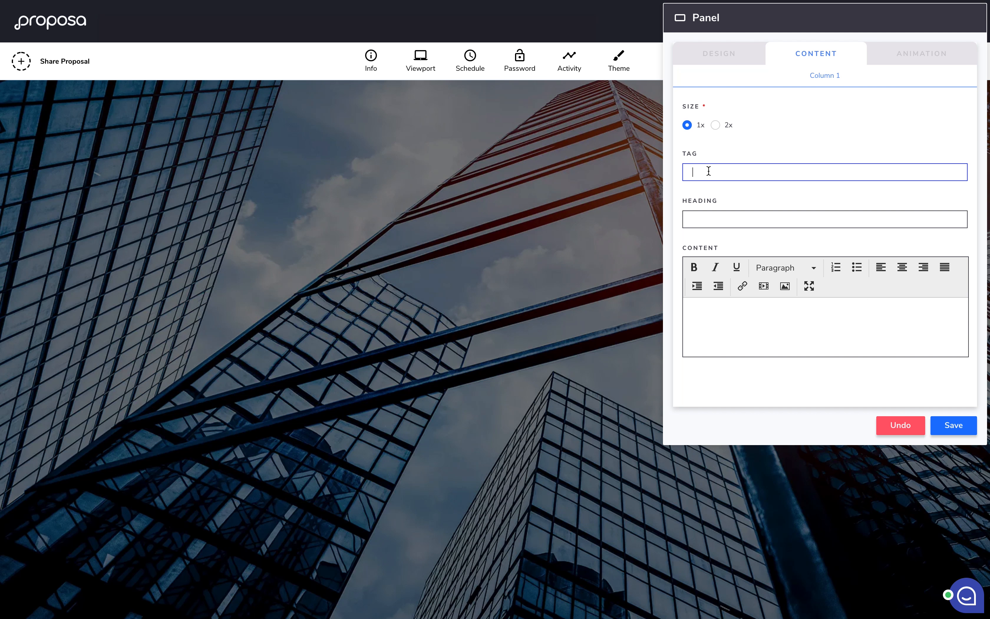
type("A Proposal For")
left_click(708, 220)
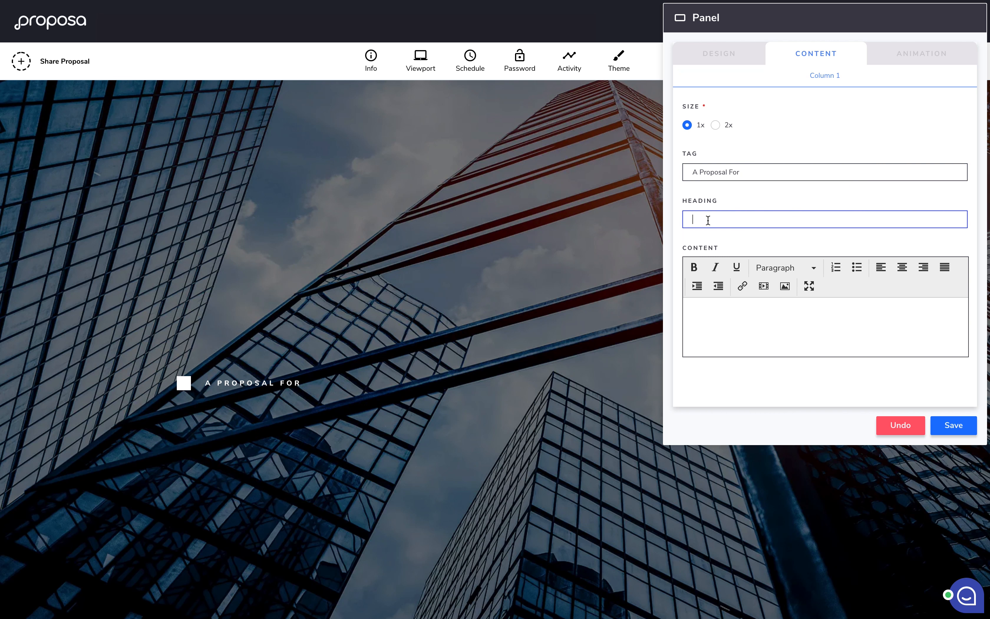
type("Acme Corp")
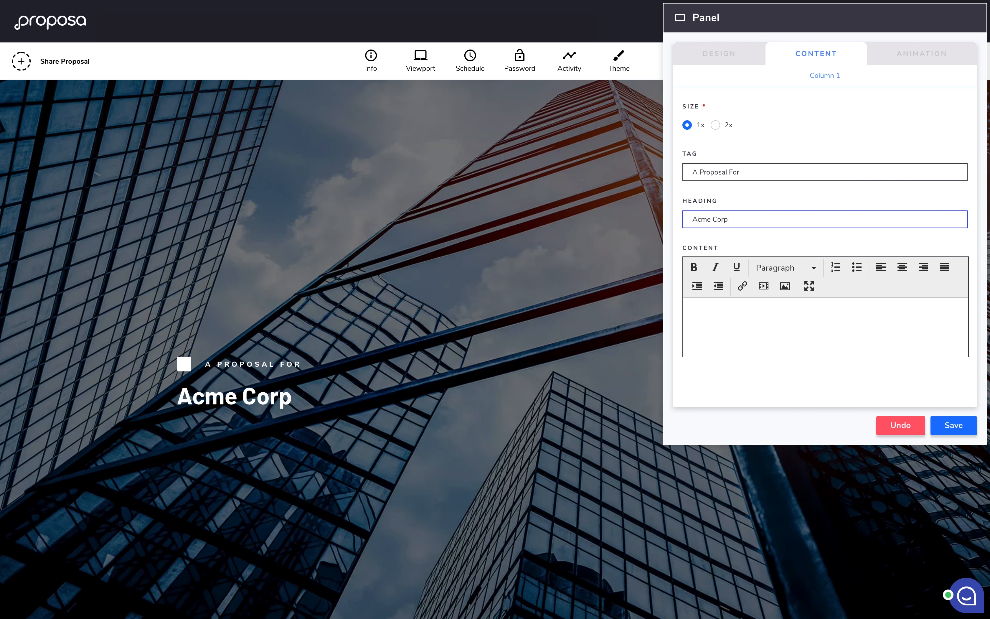
type("oration")
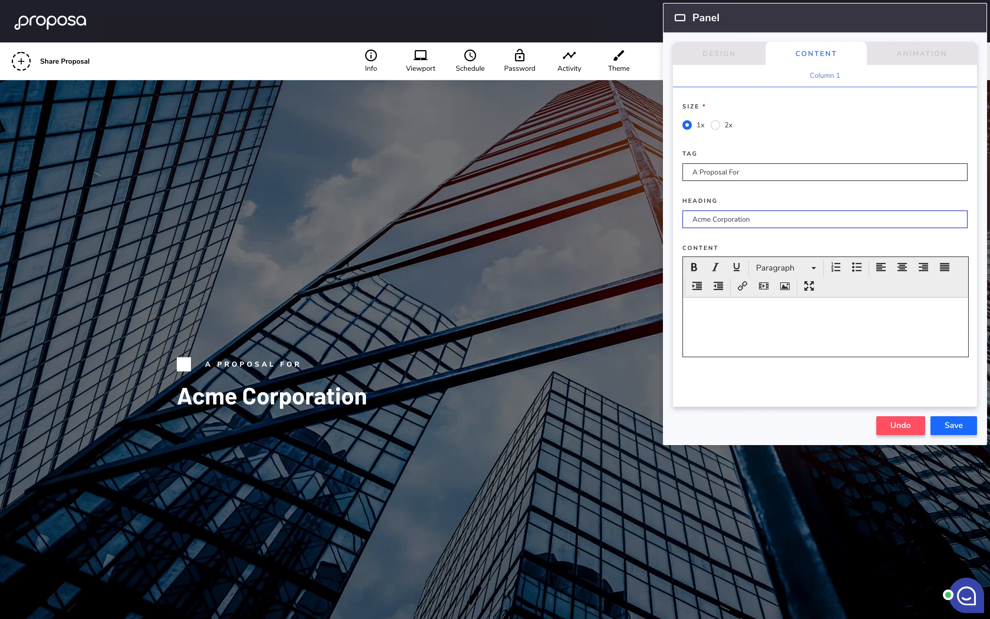
left_click(719, 311)
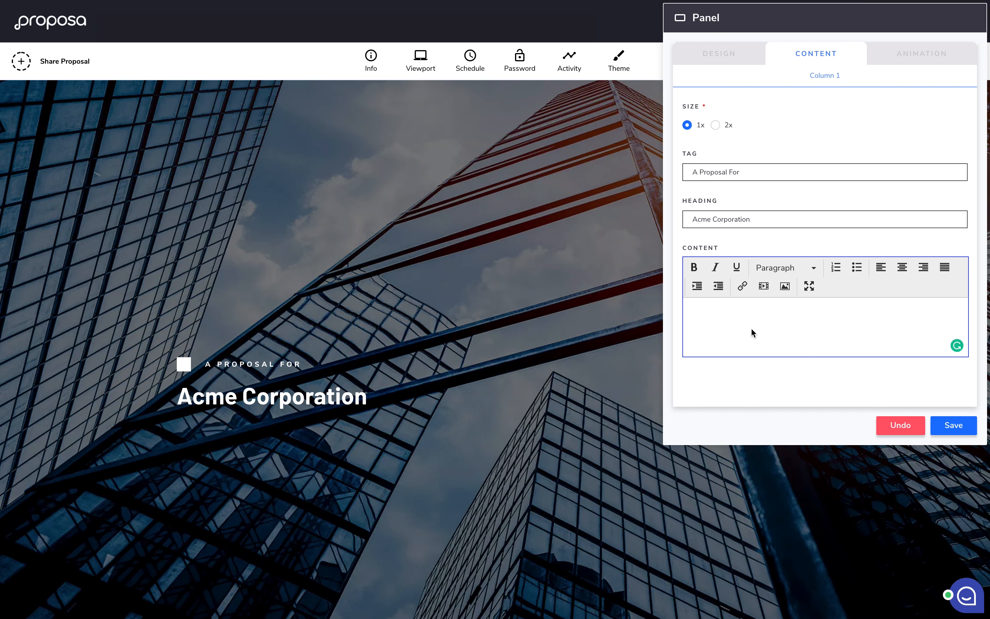
type("Lorem ipsum dolor sit amet, at dicta tantas neglegentur qui. Vel ut verterem gubergren, sit cu natum porro iracundia. Et est consul civibus, sit iudico saperet ei, has in molestie salutatus assentior. Ut mel mucius suscipit voluptua, liber contentiones consectetur cum eu, mel at natum quodsi.")
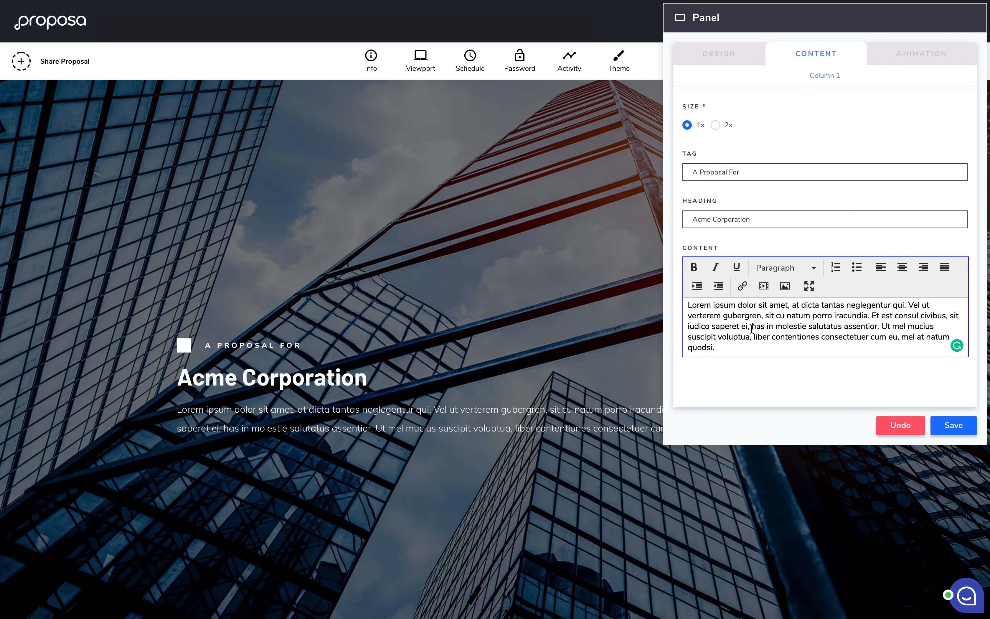
Step: Set Column 1 to 2x size and save the header panel
left_click(716, 126)
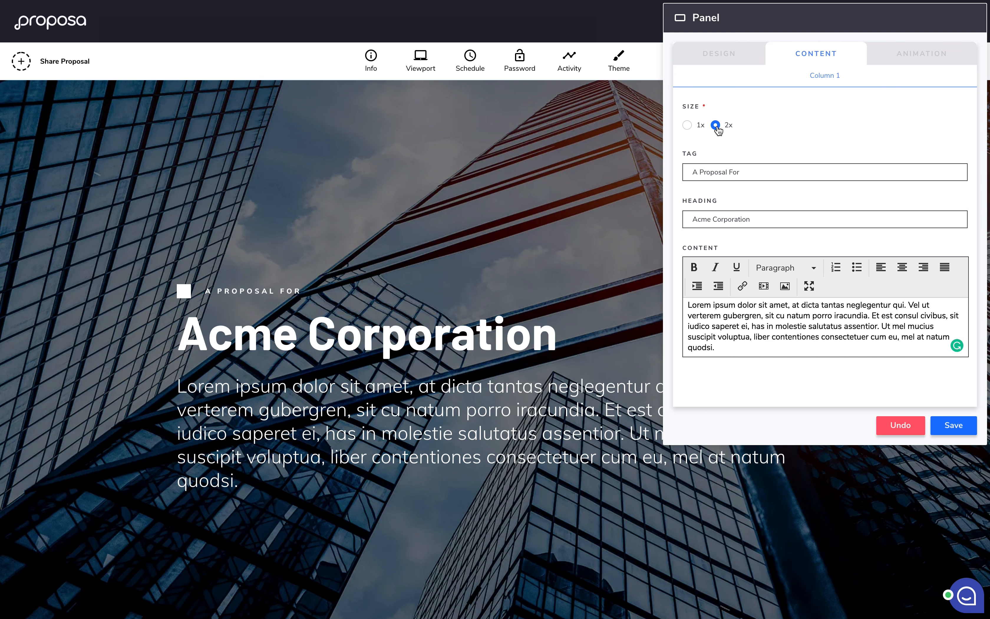
left_click(955, 425)
scroll(833, 368, "up", 6)
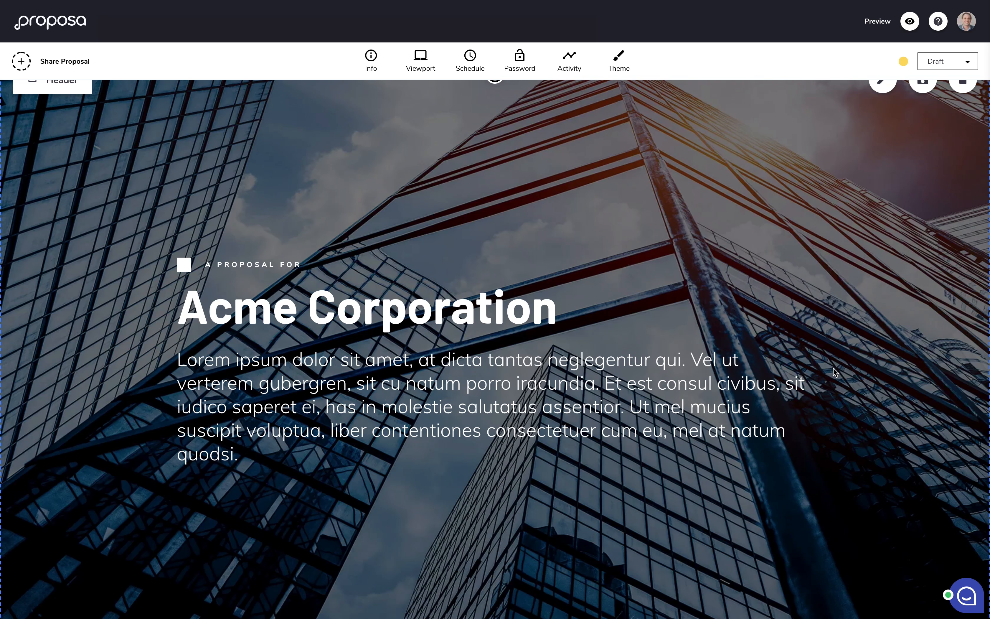
scroll(833, 368, "up", 1)
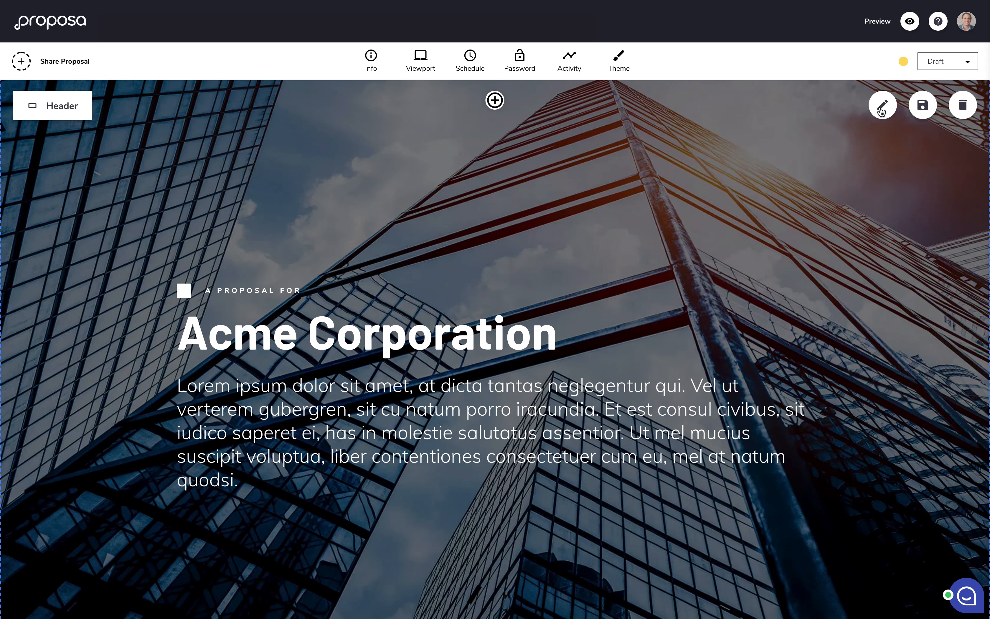
Step: Turn off Fill viewport and the dark background mask on the header
left_click(889, 107)
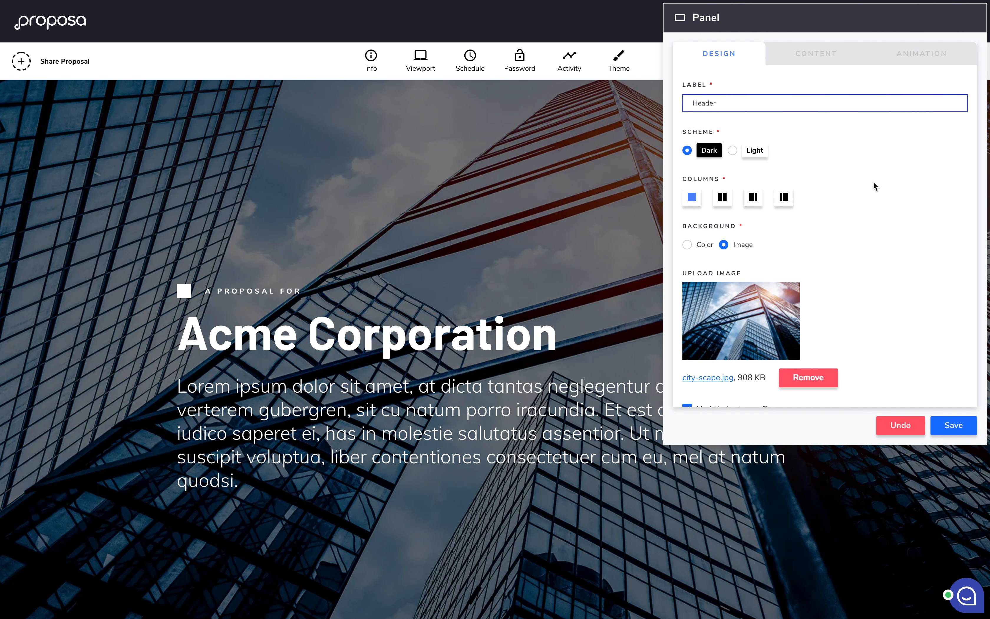
scroll(864, 229, "down", 2)
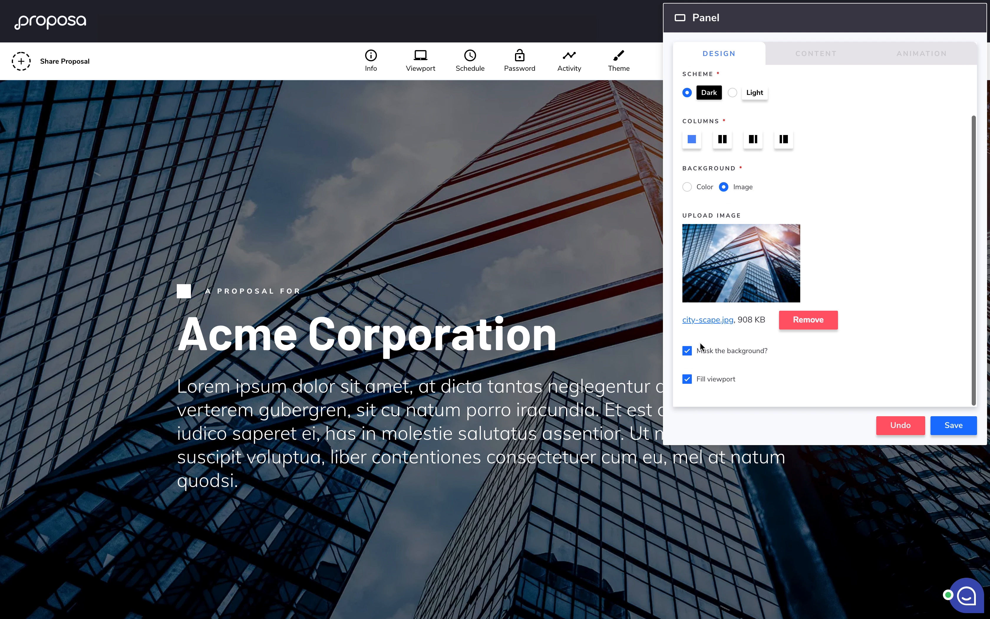
left_click(706, 380)
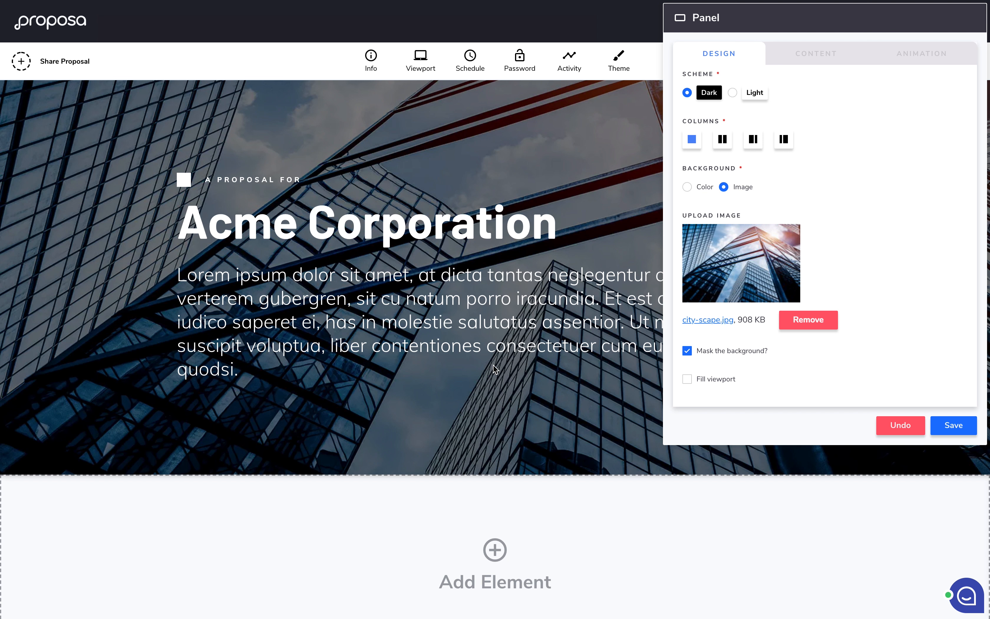
left_click(688, 351)
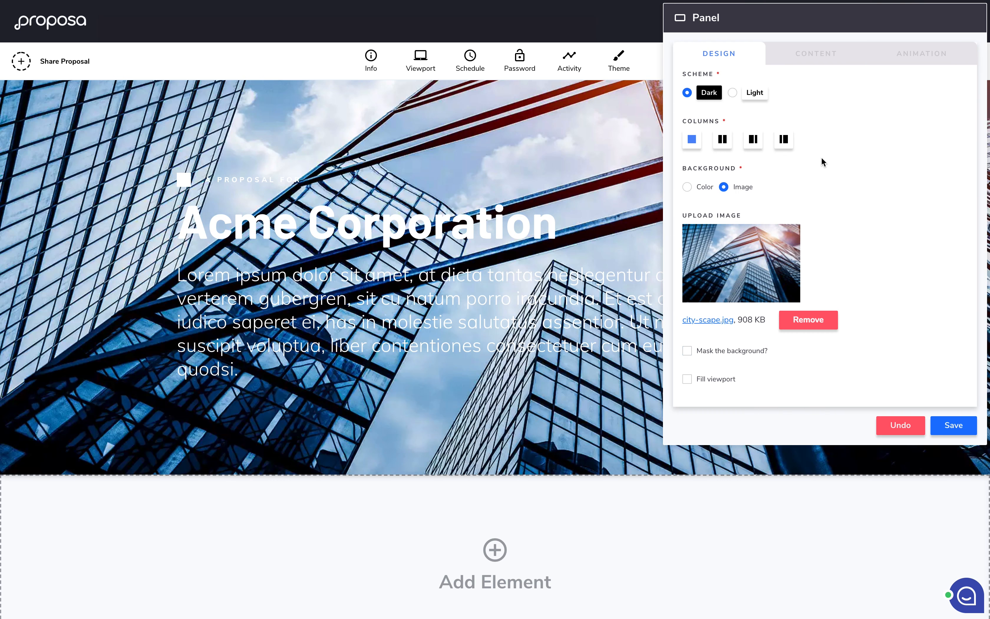
Step: Try the light scheme, return to dark, re-enable the mask and save
scroll(821, 158, "up", 1)
left_click(738, 133)
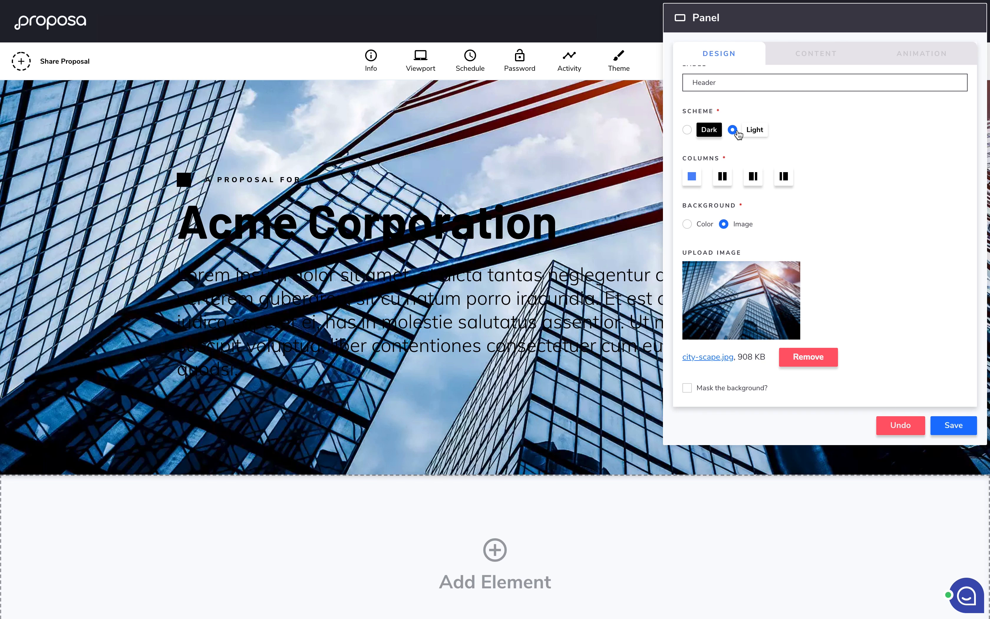
left_click(688, 131)
left_click(687, 388)
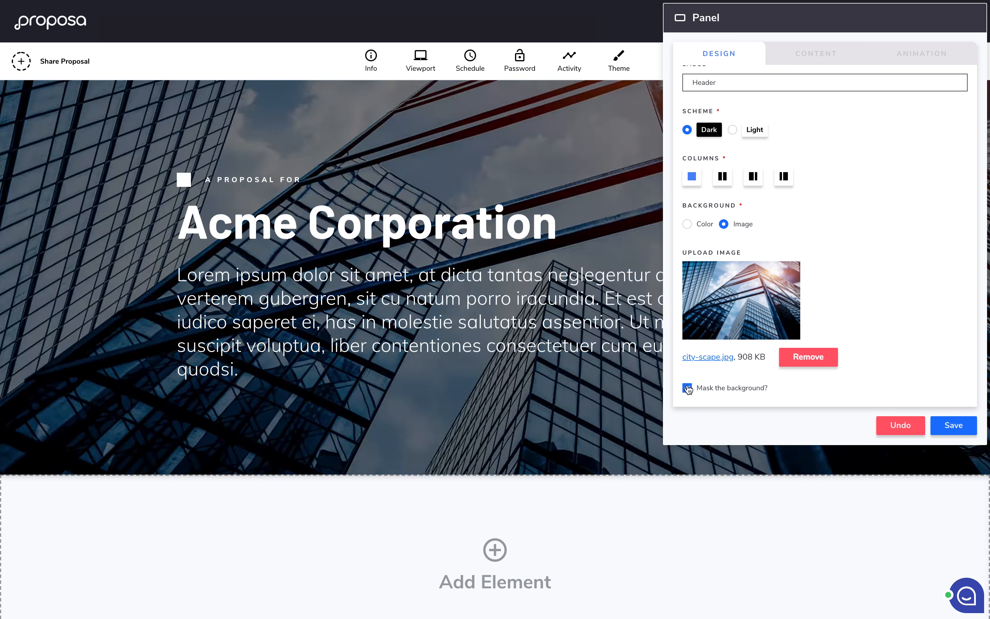
left_click(952, 426)
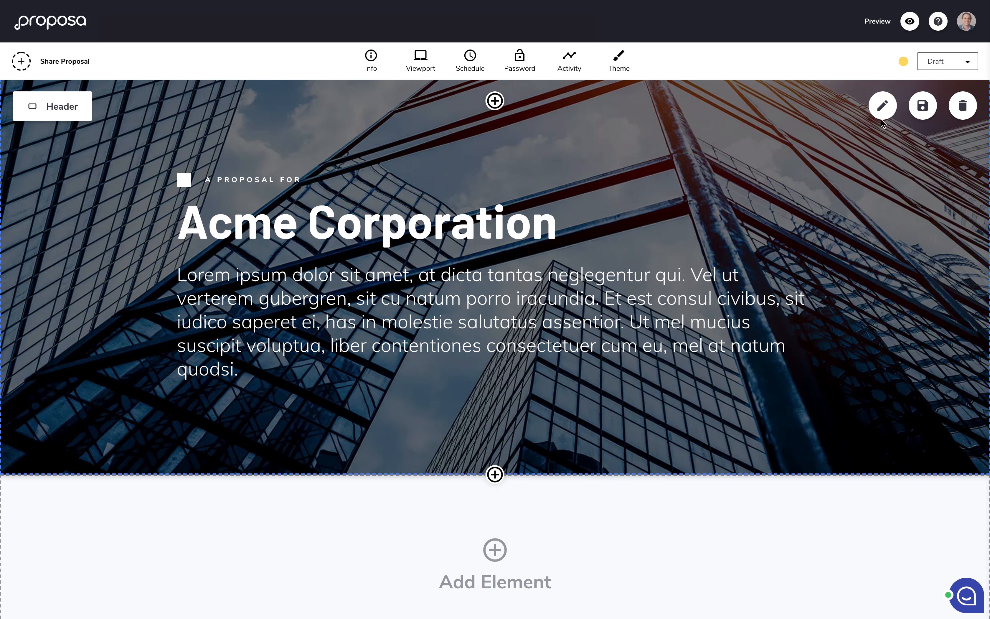
Step: Reopen the header settings and make it fill the whole viewport again
left_click(883, 110)
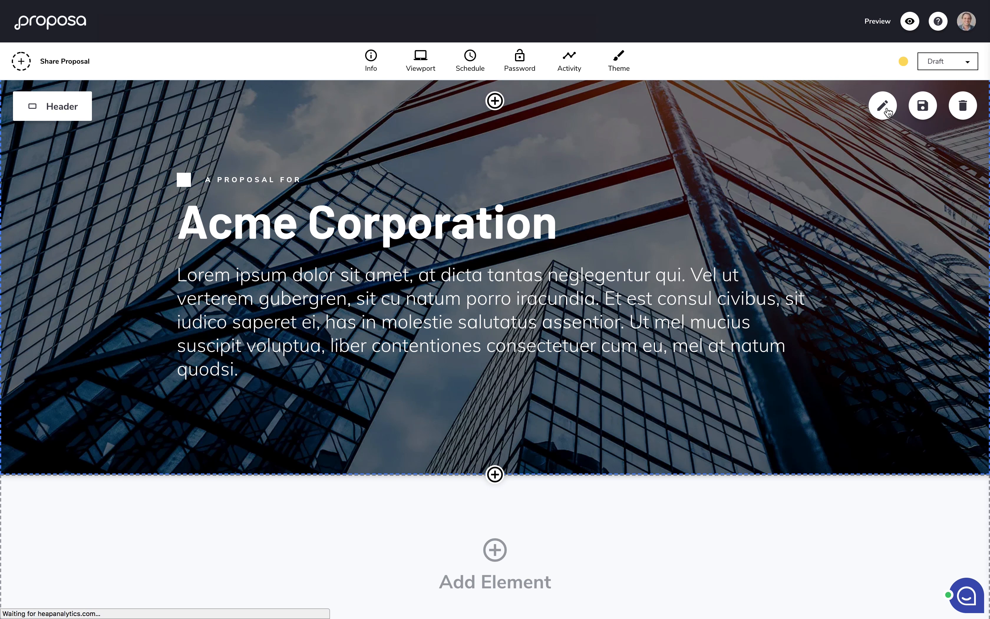
scroll(827, 240, "down", 3)
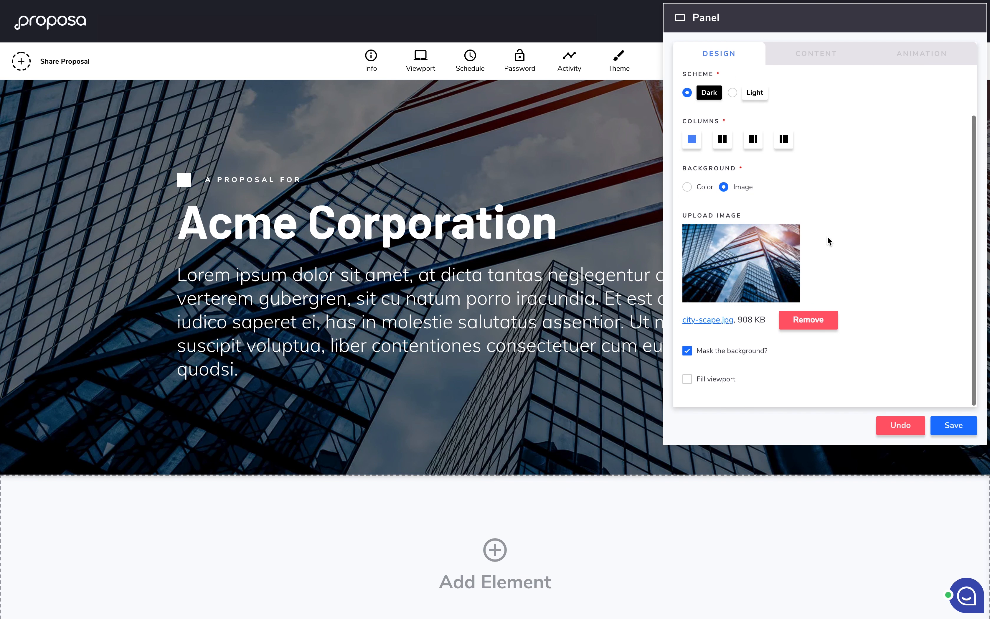
left_click(721, 384)
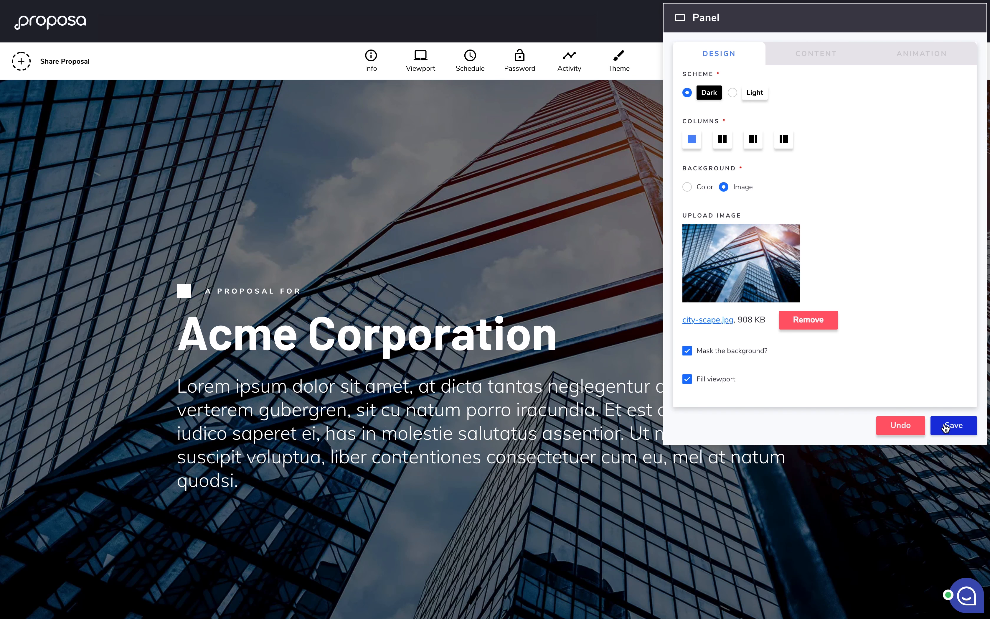
Step: Set the header tag animation to Fade Left To Right
left_click(913, 54)
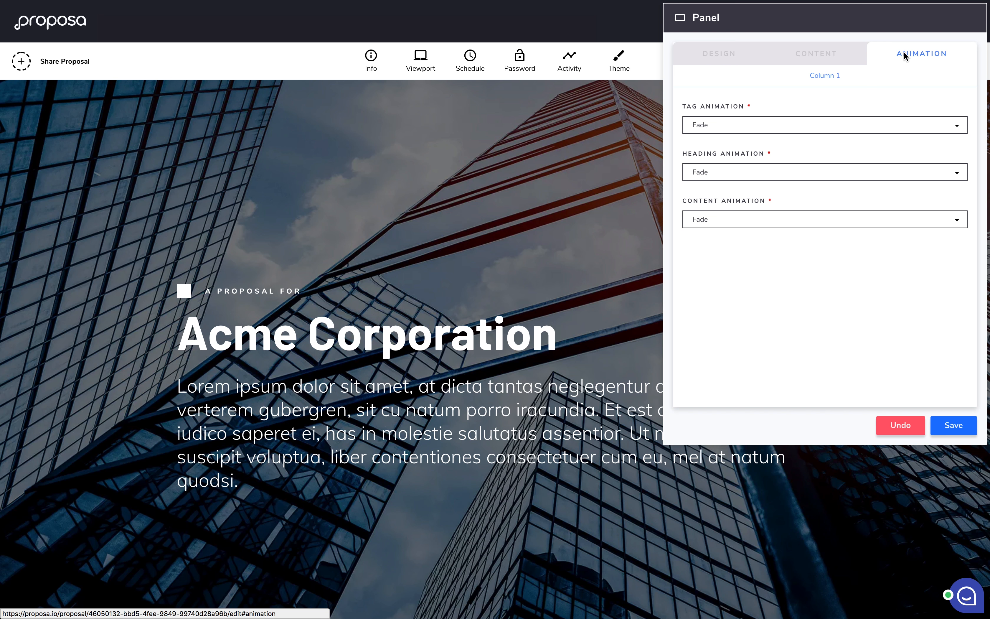
left_click(735, 123)
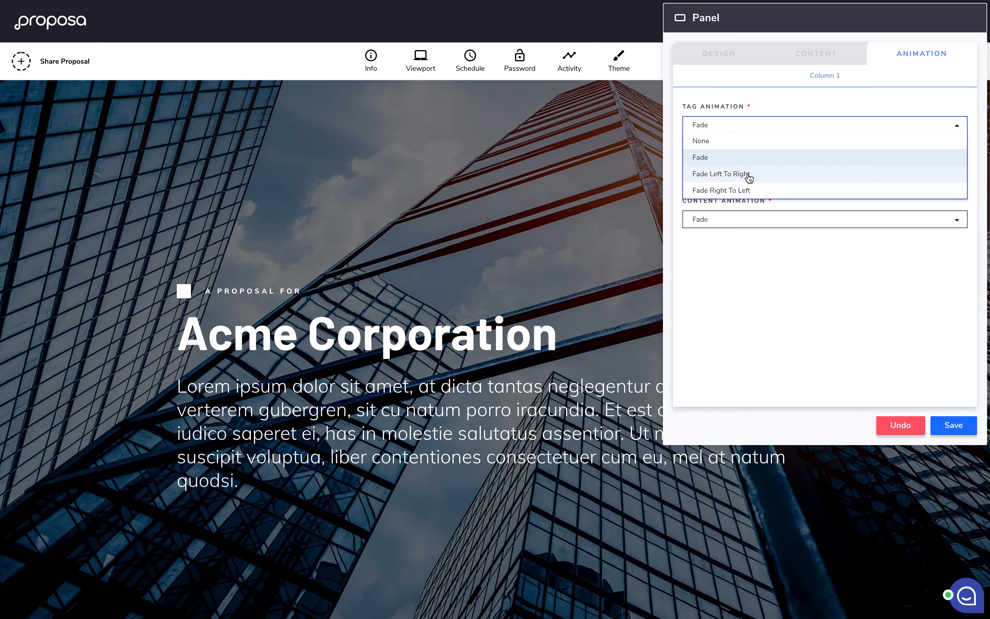
left_click(762, 178)
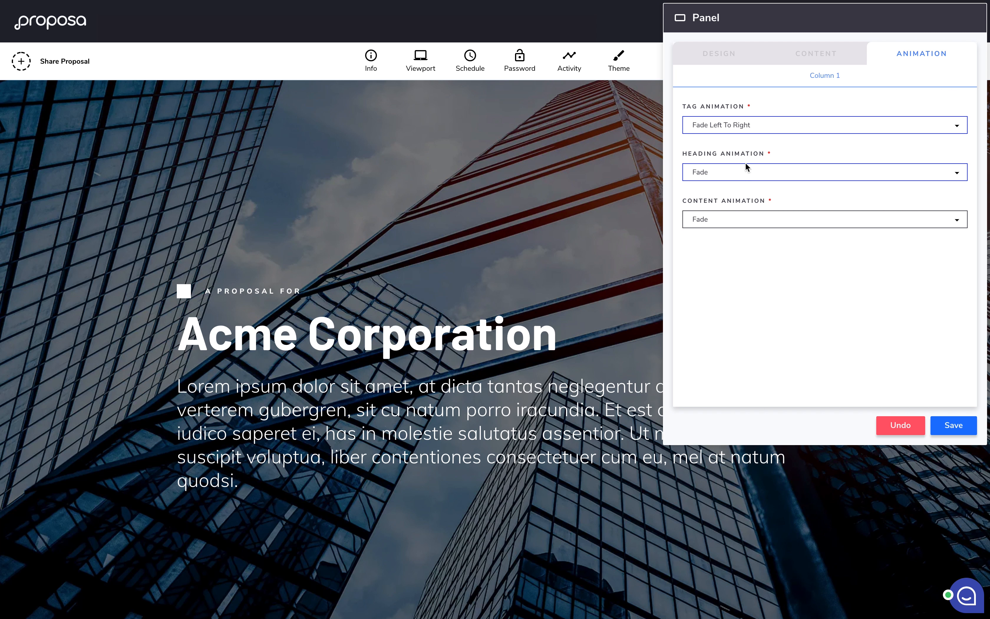
left_click(742, 131)
left_click(740, 190)
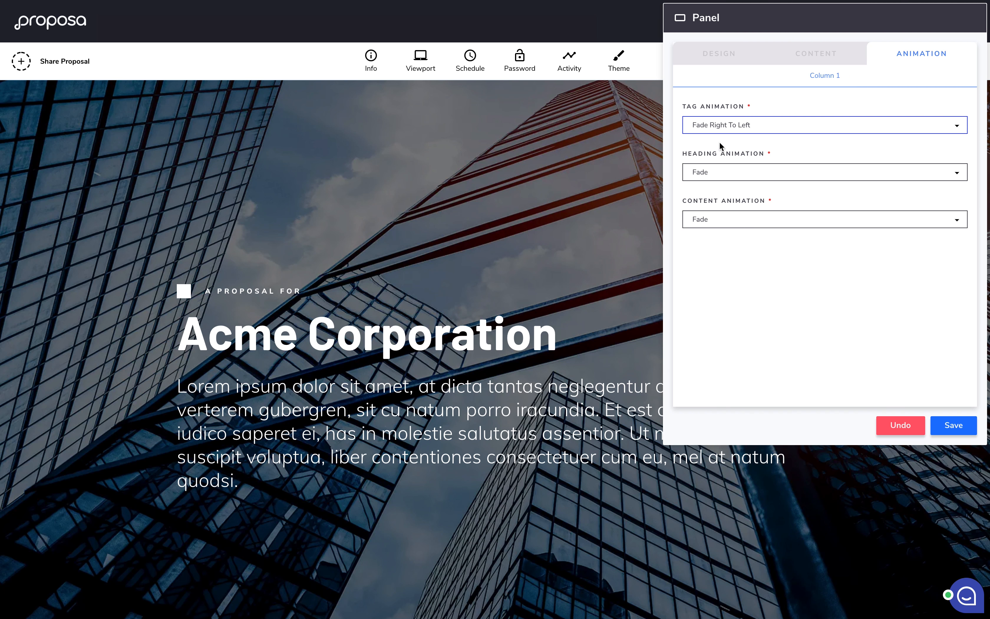
left_click(726, 128)
left_click(731, 176)
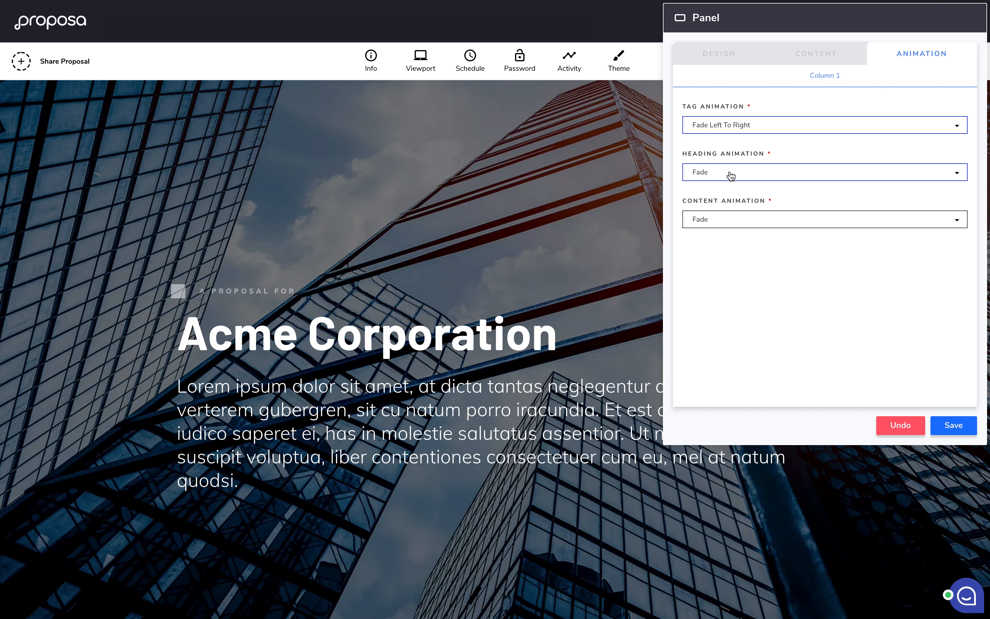
Step: Set heading and content animations to Fade Right To Left and save
left_click(731, 176)
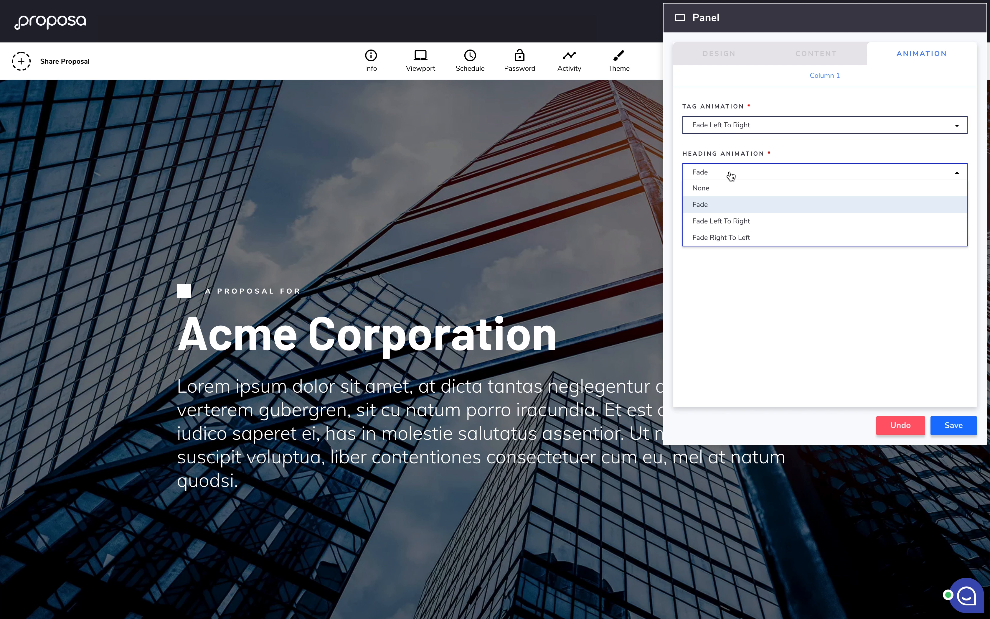
left_click(733, 238)
left_click(726, 220)
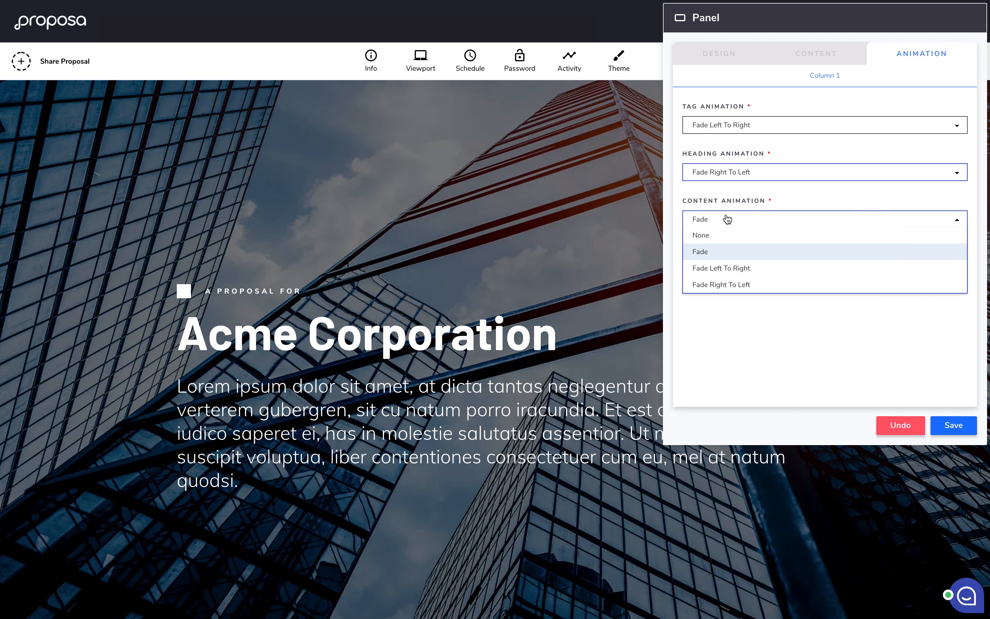
left_click(724, 285)
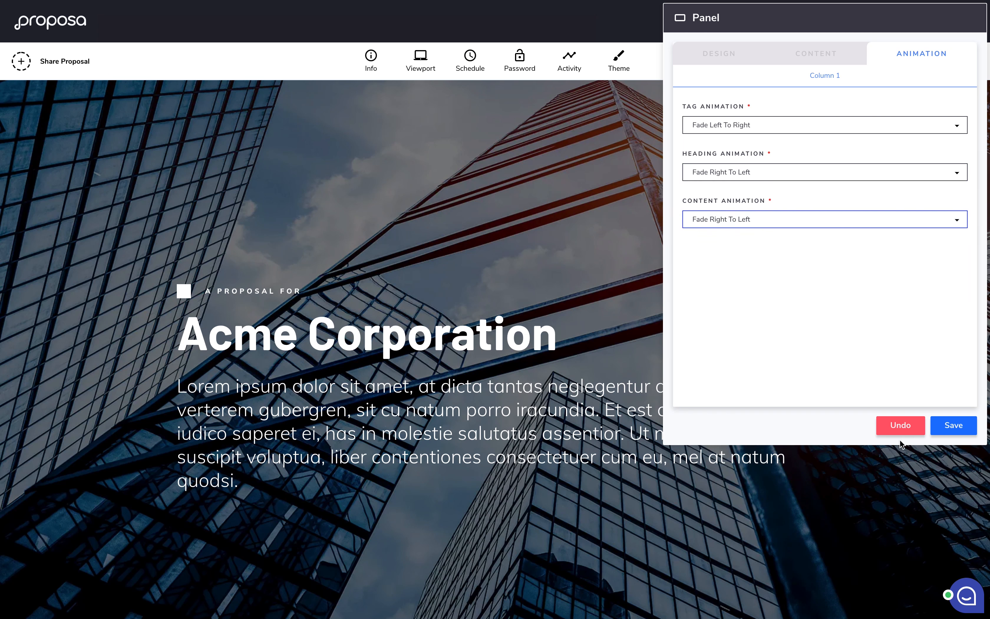
left_click(946, 429)
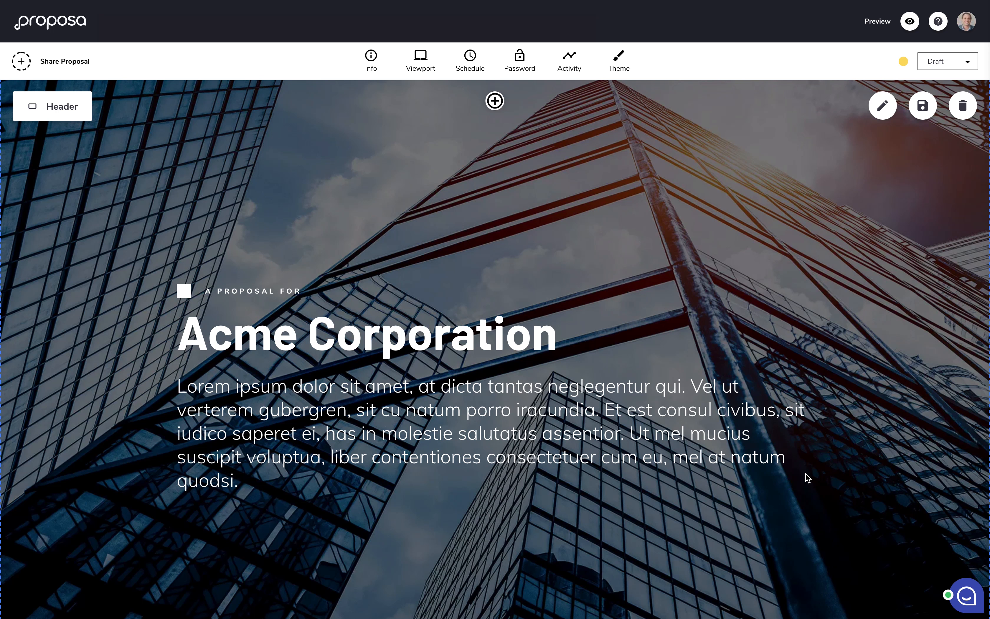
Step: Insert a List section beneath the Acme Corporation header using Add Element
scroll(807, 474, "down", 7)
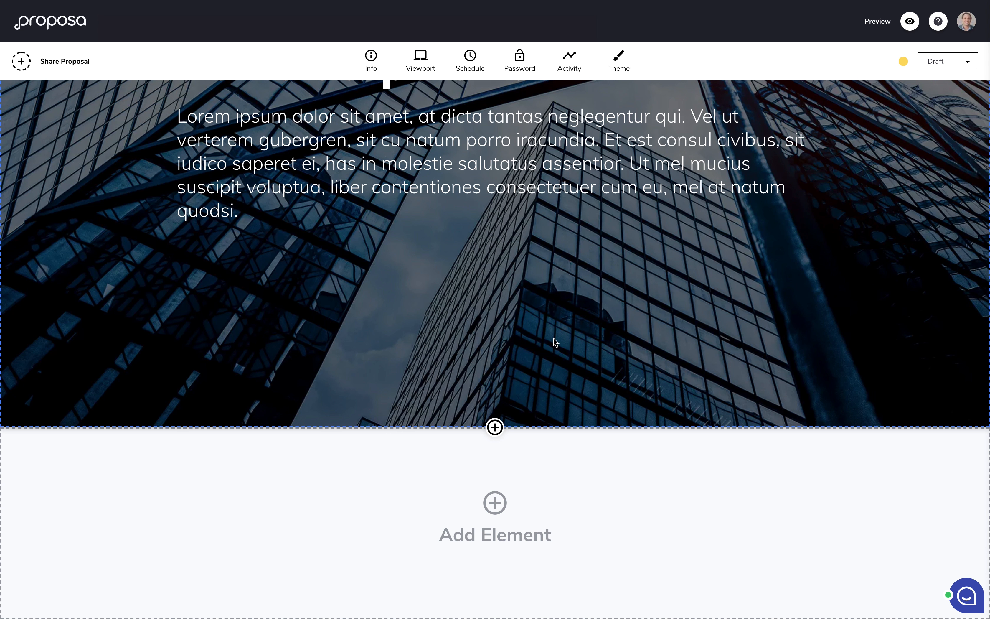
scroll(554, 340, "up", 2)
scroll(555, 342, "up", 3)
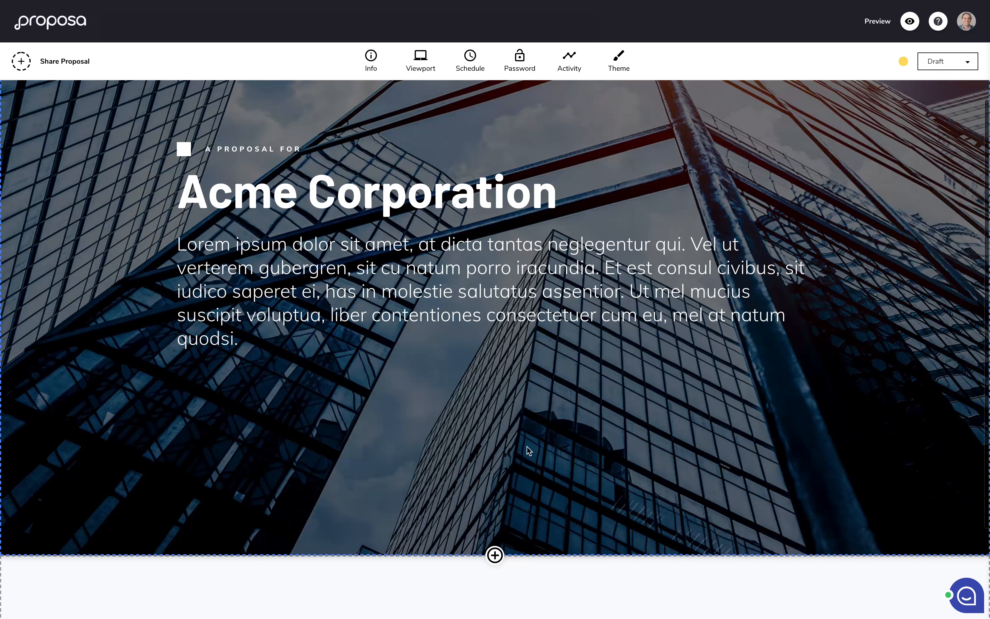
mouse_move(495, 552)
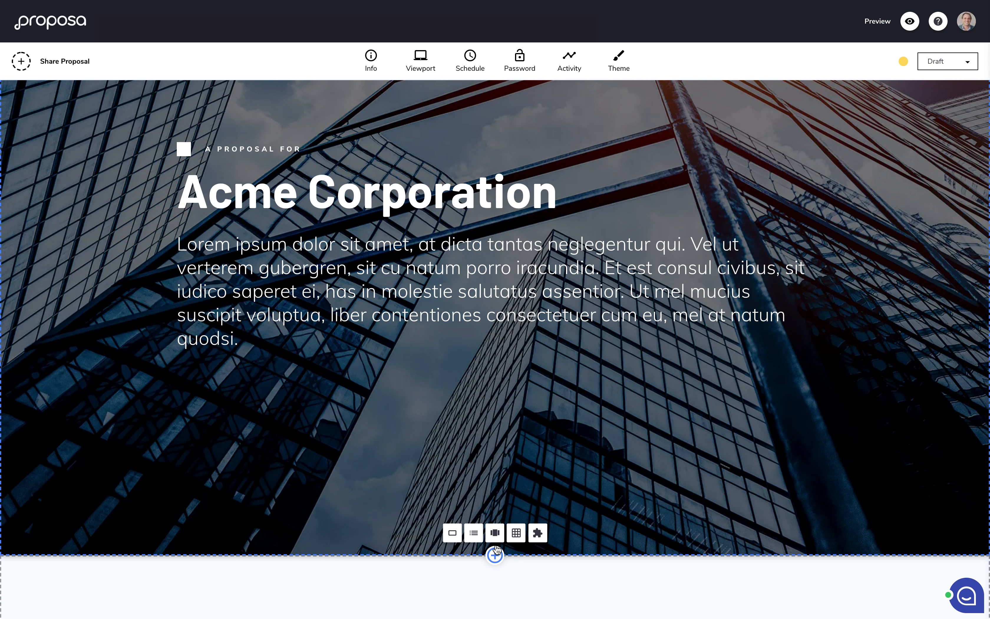
scroll(495, 569, "up", 3)
mouse_move(496, 104)
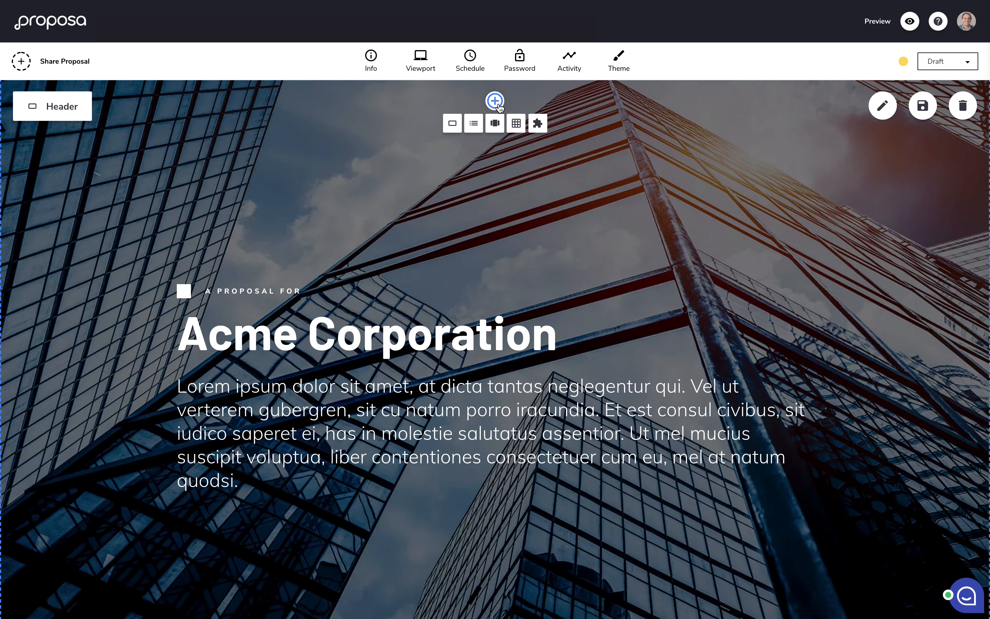
scroll(585, 315, "down", 5)
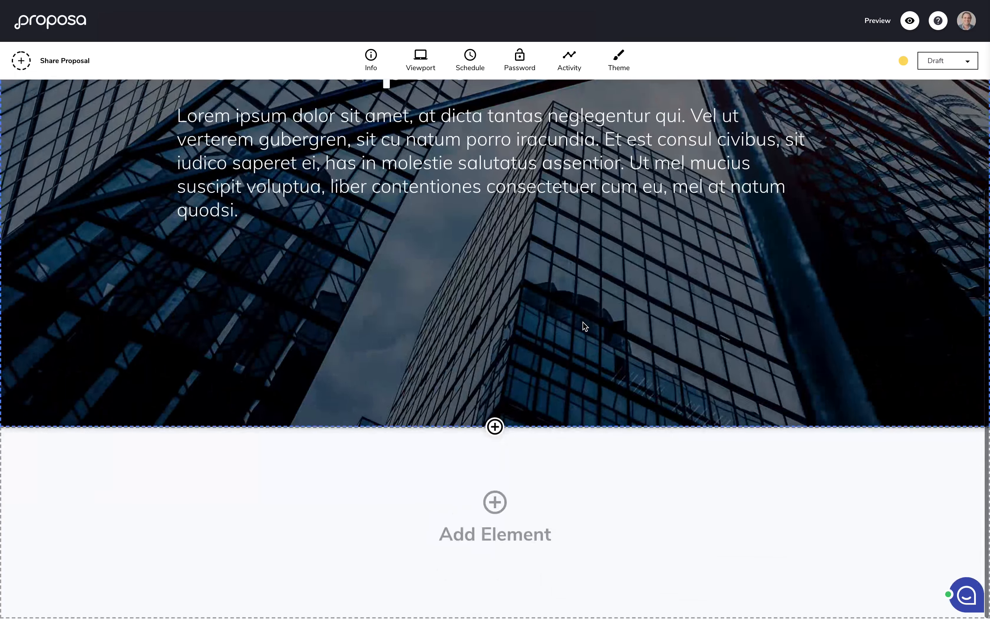
mouse_move(489, 529)
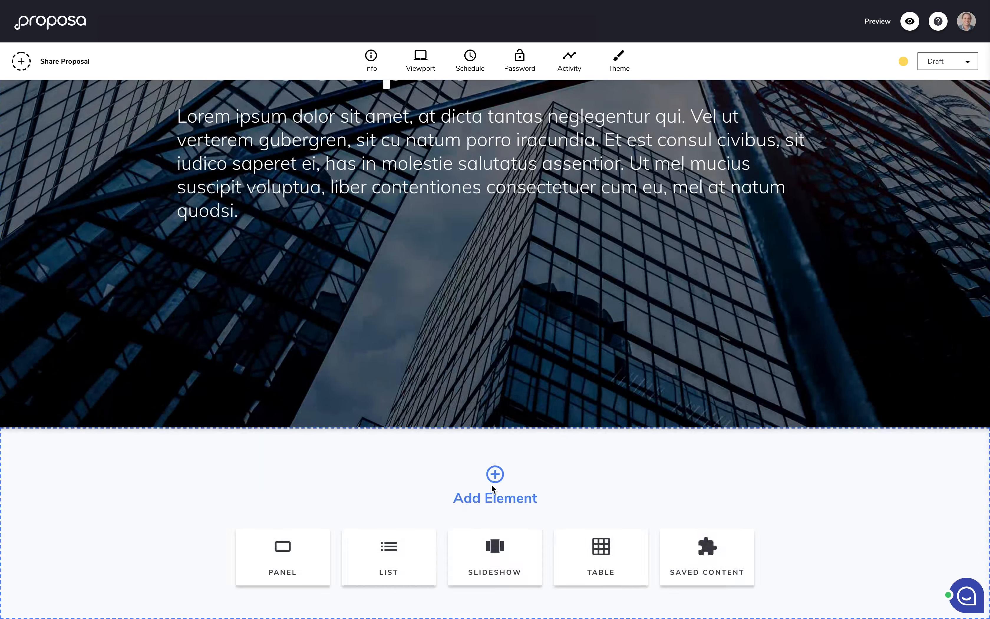
left_click(397, 557)
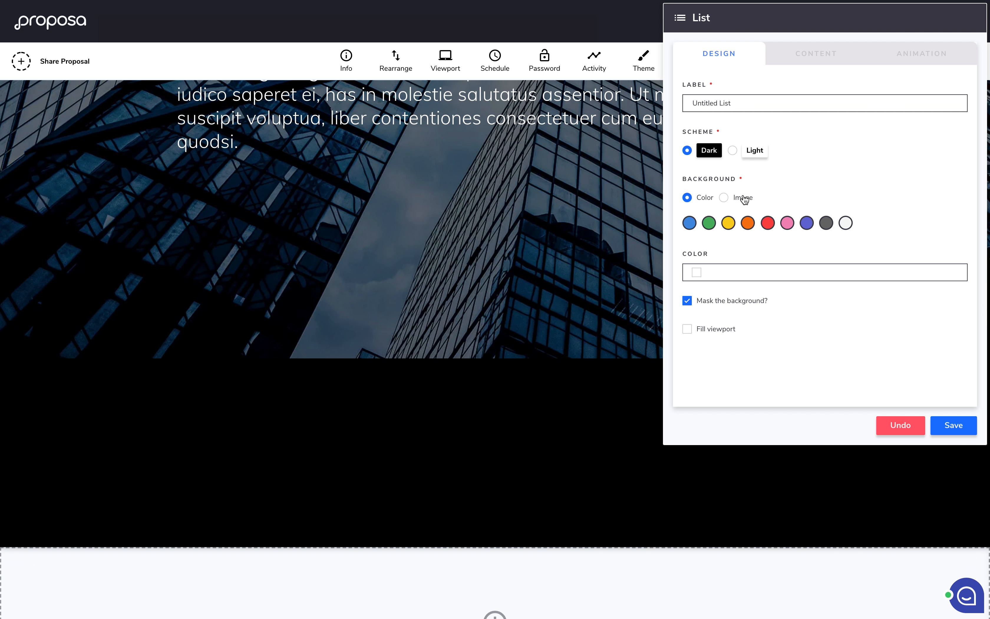
Step: Give the list section the light scheme, #f6f6f6 background and no background mask
left_click(732, 150)
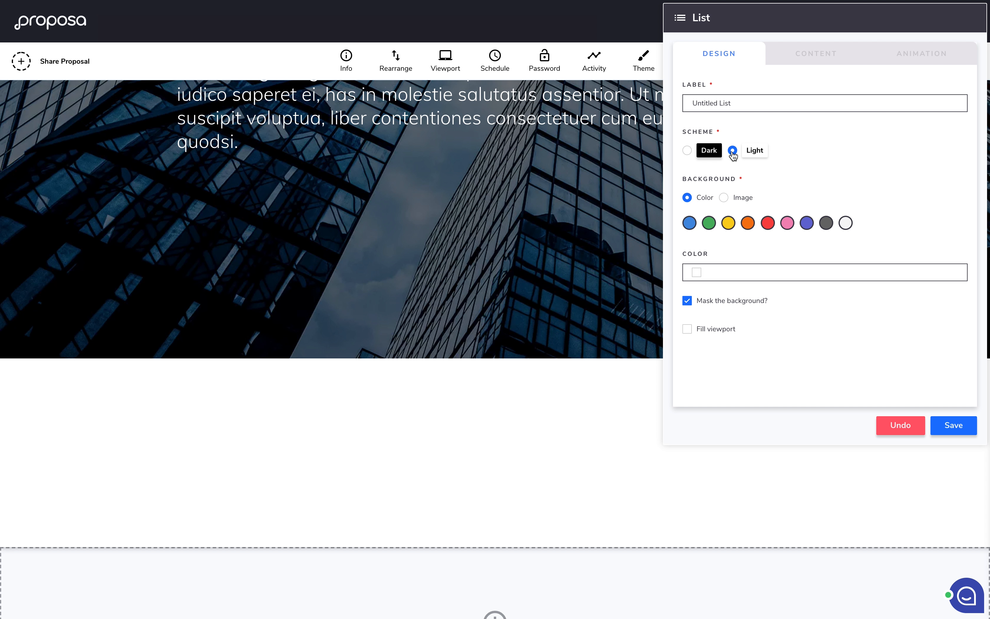
left_click(846, 223)
left_click(689, 303)
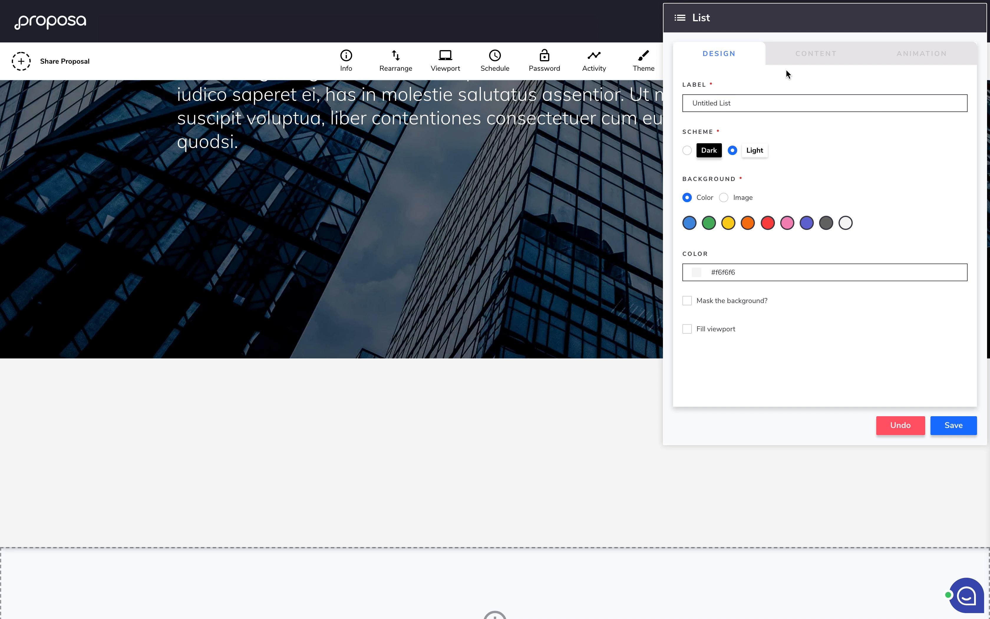
Step: Rename the list section's label to Goals
double_click(745, 104)
key("ctrl+a")
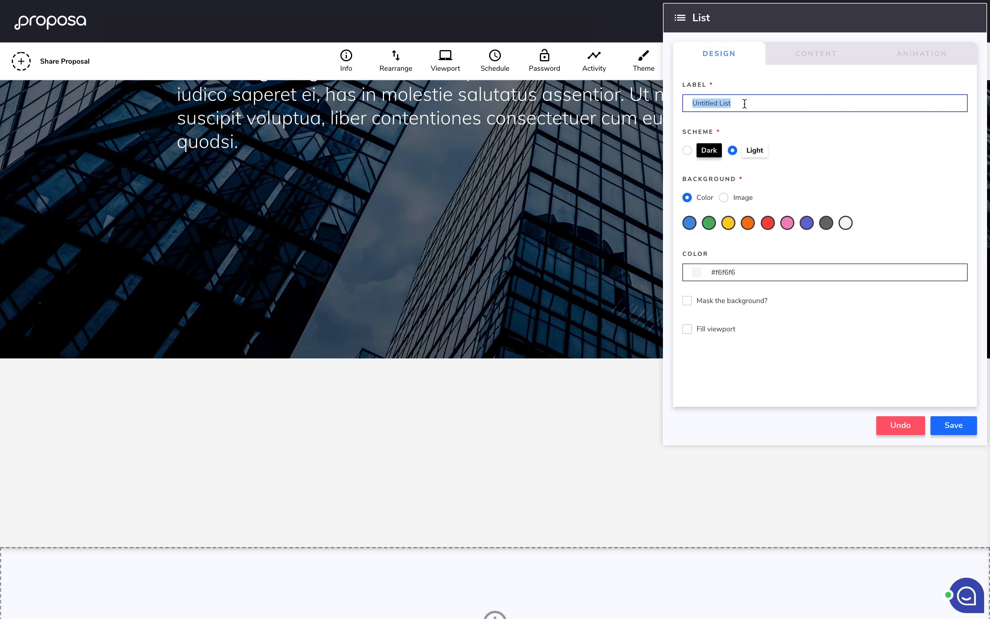
type("Goals")
Step: Enter the tag 'Objectives', correcting a typo, and the heading 'Your Goals'
left_click(792, 57)
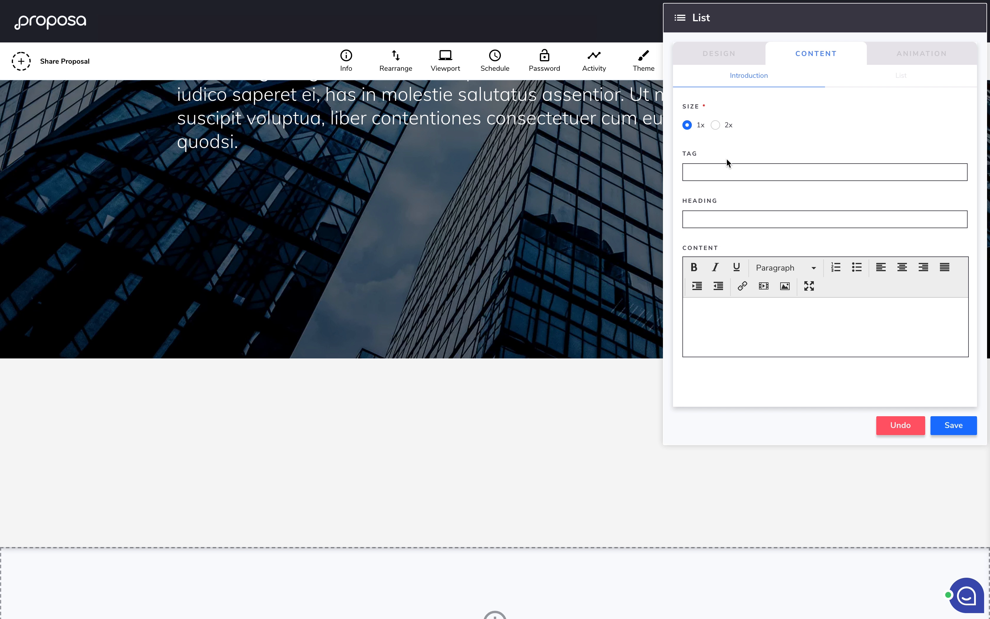
left_click(709, 173)
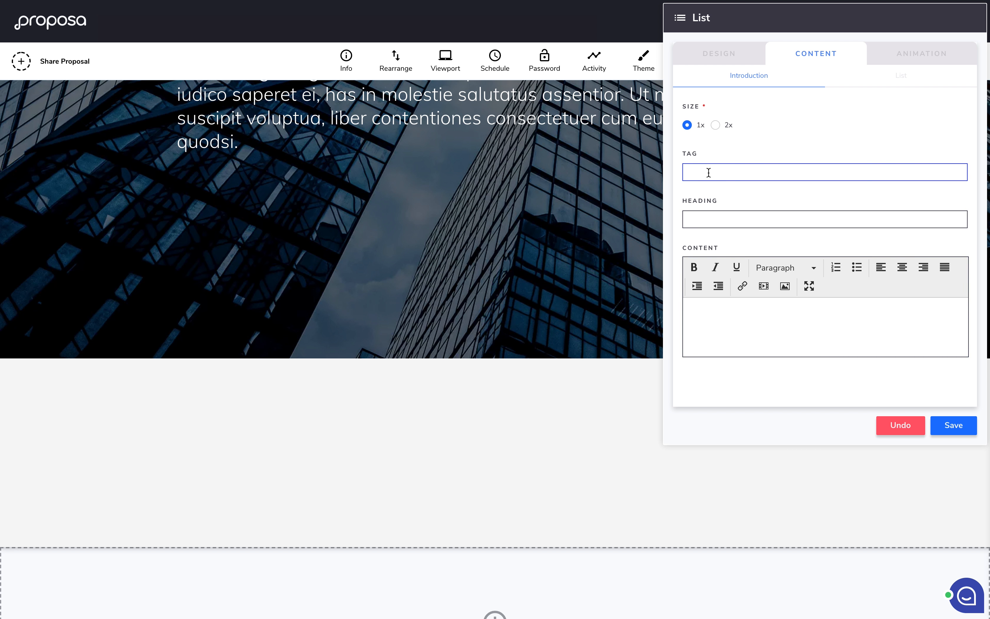
type("Objevtives")
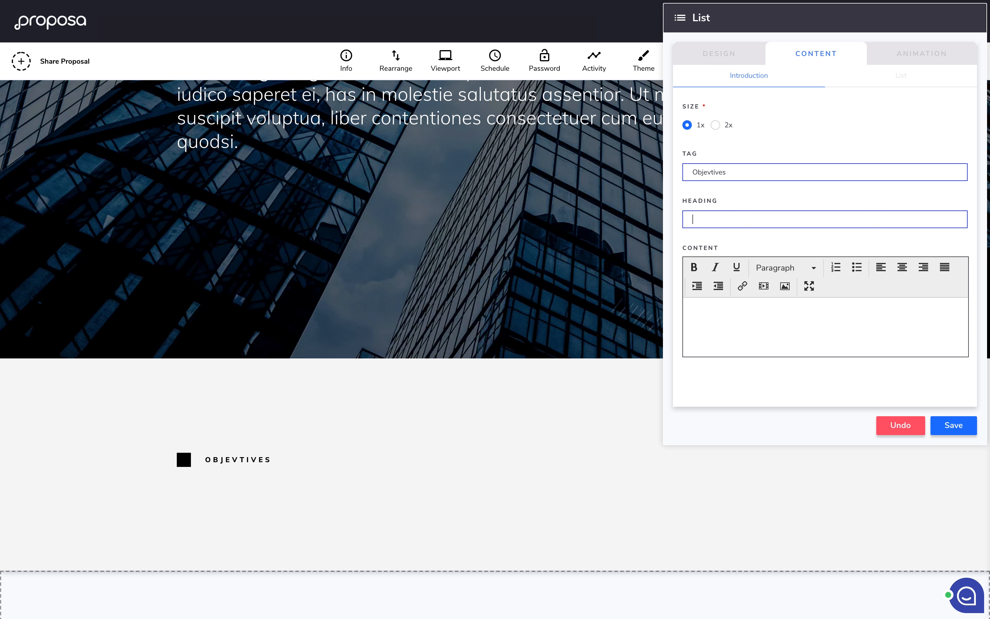
double_click(708, 172)
type("Object")
type("ives")
type("Your Goals")
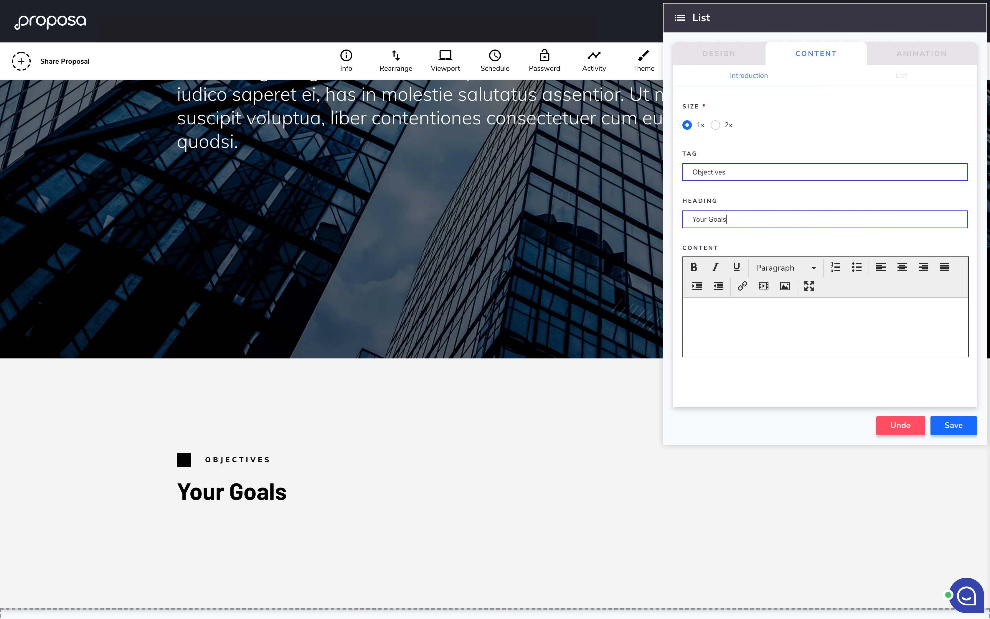
Step: Paste a Lorem ipsum introductory paragraph into the section's Content editor
left_click(741, 313)
scroll(741, 313, "down", 1)
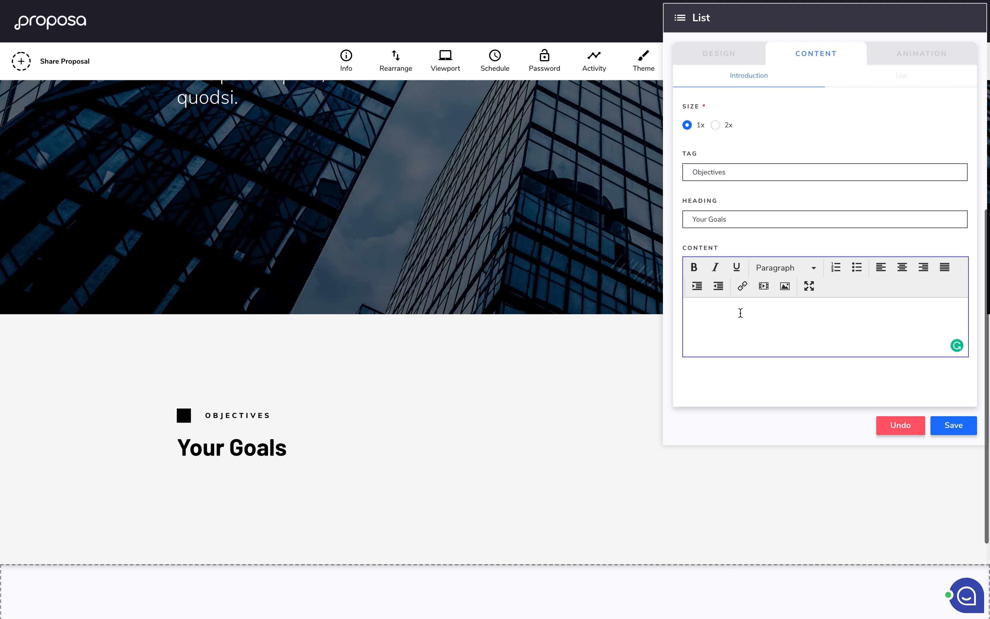
scroll(741, 313, "up", 1)
type("Lorem ipsum dolor sit amet, at dicta tantas neglegentur qui. Vel ut verterem gubergren, sit cu natum porro iracundia. Et est consul civibus, sit iudico saperet ei, has in molestie salutatus assentior. Ut mel mucius suscipit voluptua, liber contentiones consectetuer cum eu, mel at natum quodsi.")
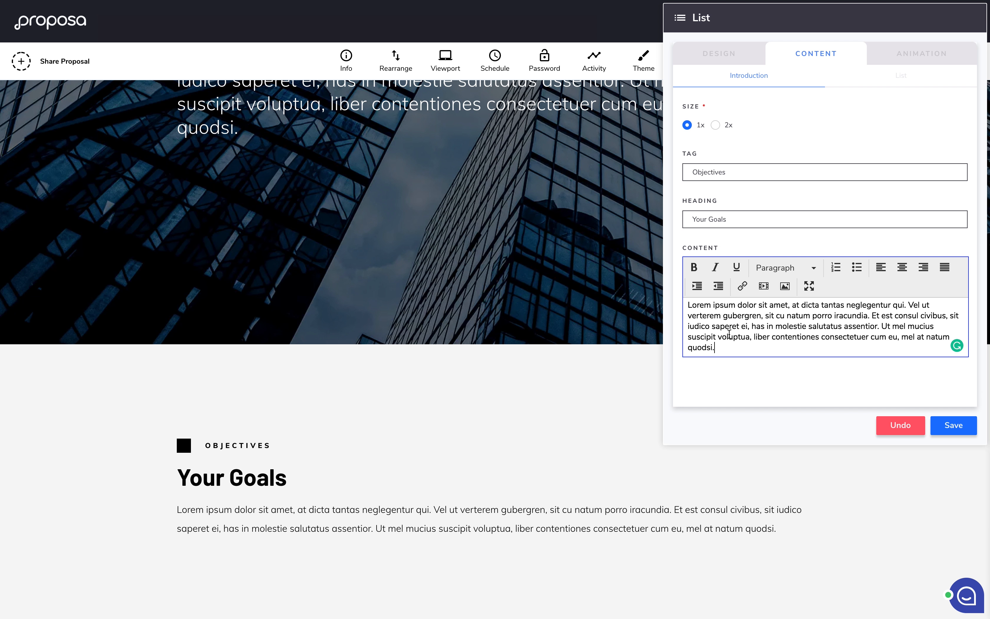
scroll(748, 319, "down", 1)
scroll(747, 319, "up", 1)
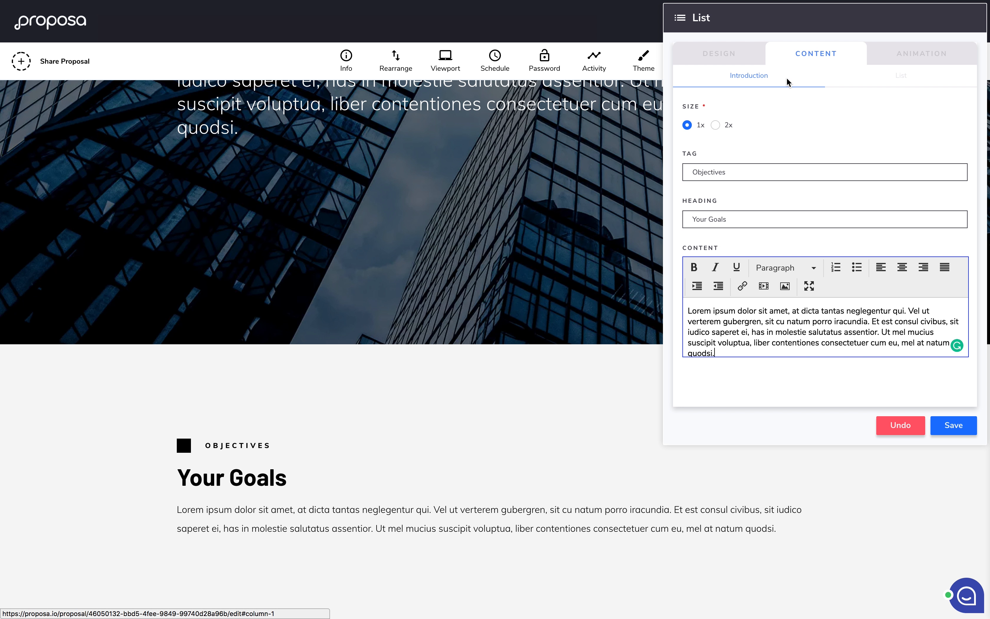
Step: Make the list numbered with item 'Re-examine your sales processes and introduce new ways of streamlining proposals.'
left_click(889, 81)
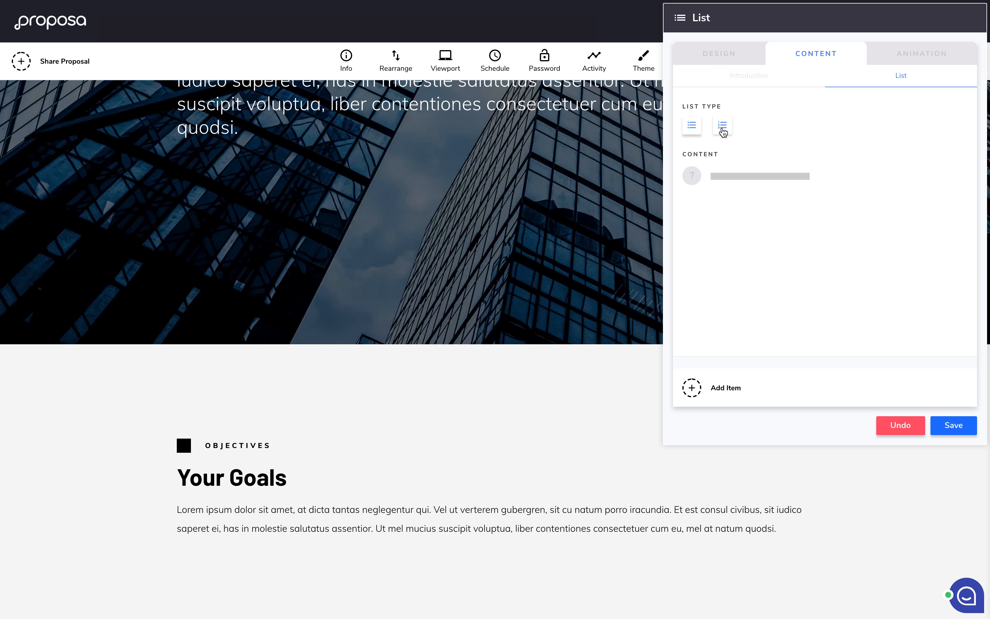
left_click(723, 130)
left_click(699, 388)
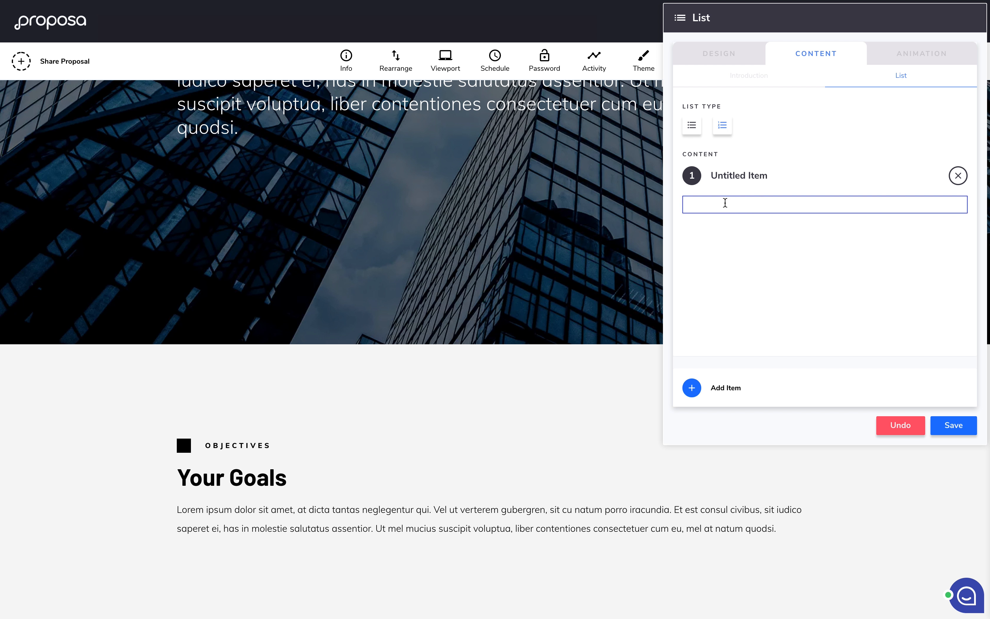
type("Re")
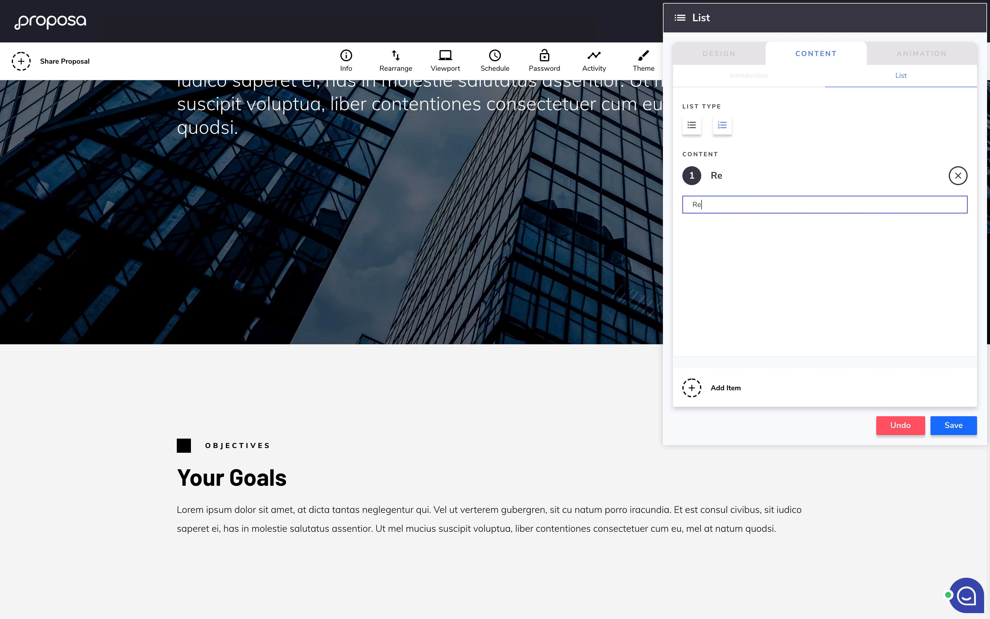
type("examine your sales ")
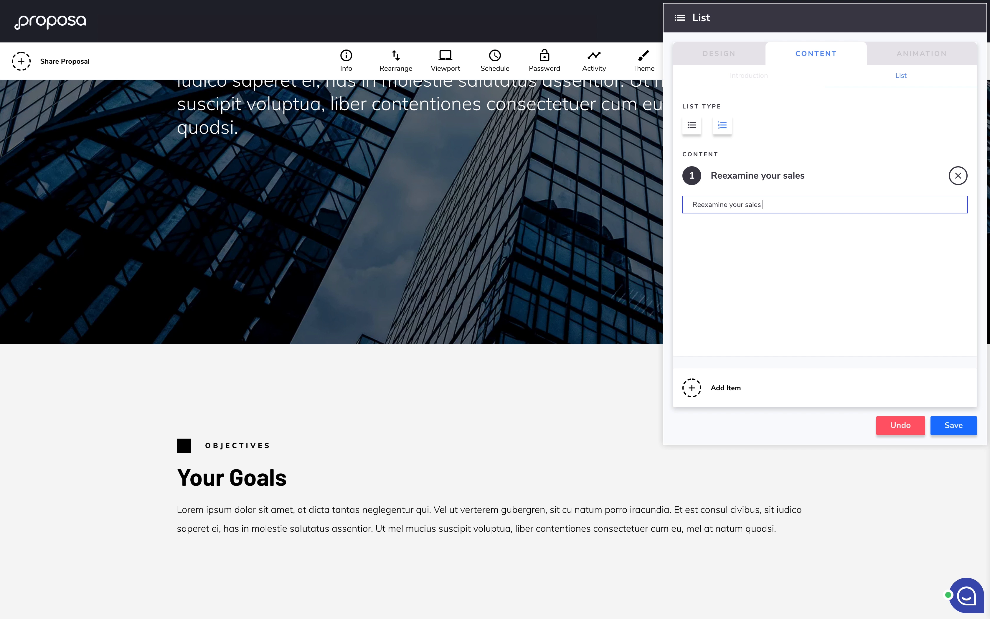
type("processes and int")
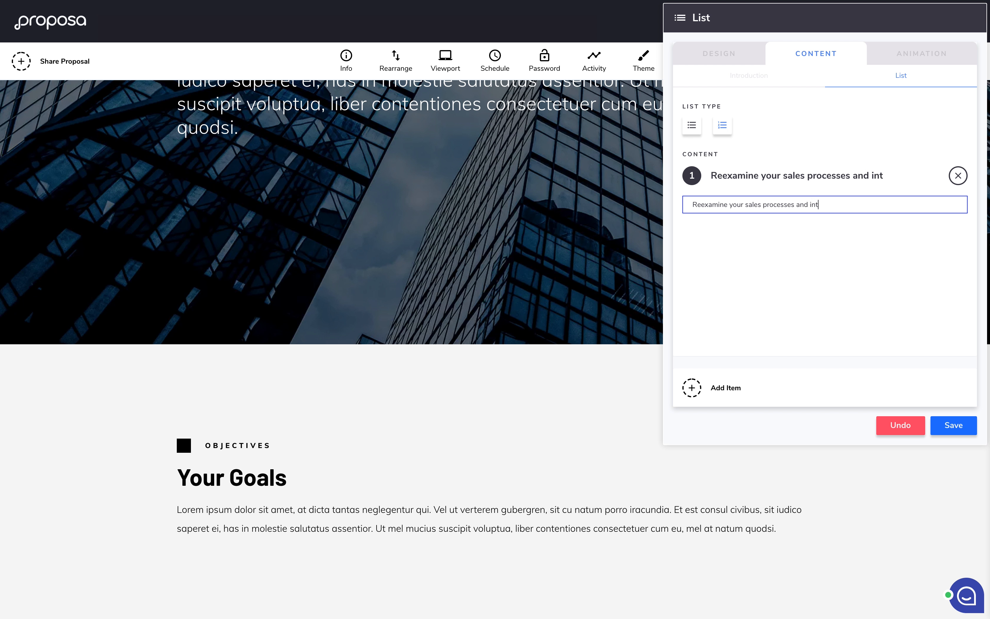
type("roduce new ways of streamlining")
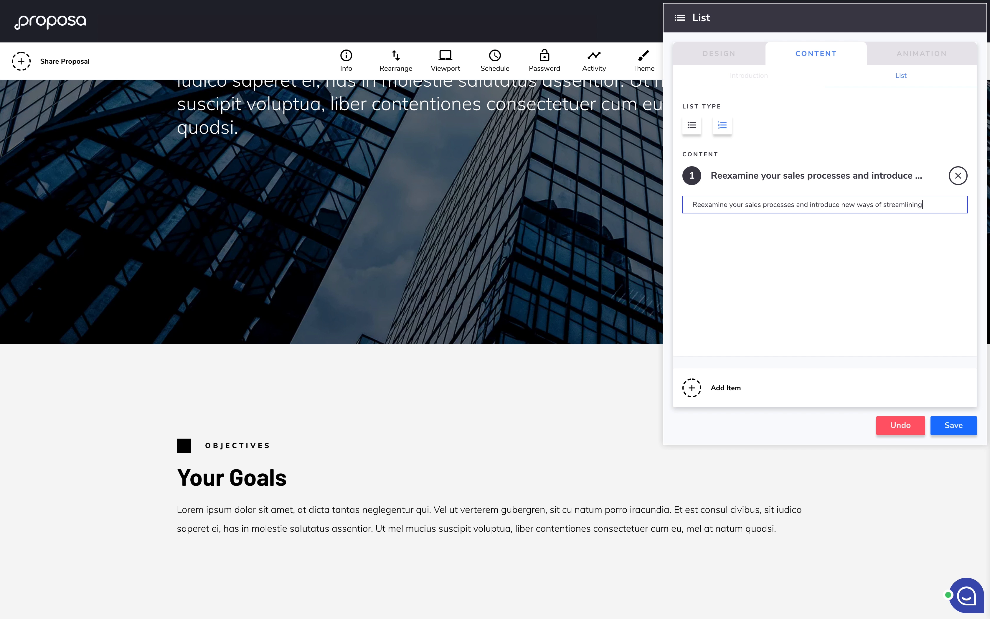
type(" proposals.")
left_click(702, 205)
type("-")
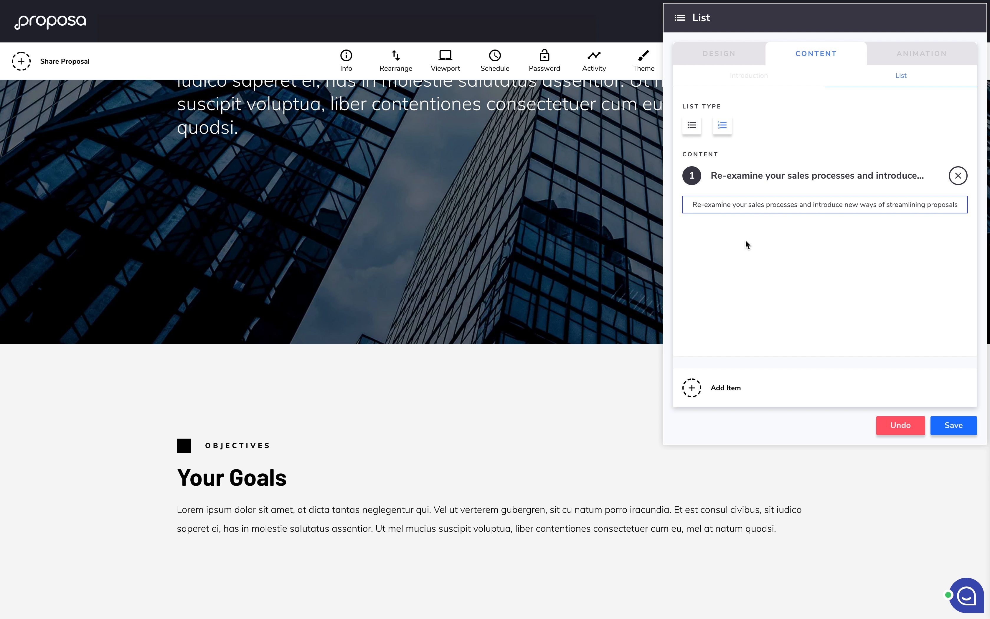
Step: Add items 'Implement Proposa to win more and win more often.' and 'increase revenue by increasing win rate.'
left_click(720, 386)
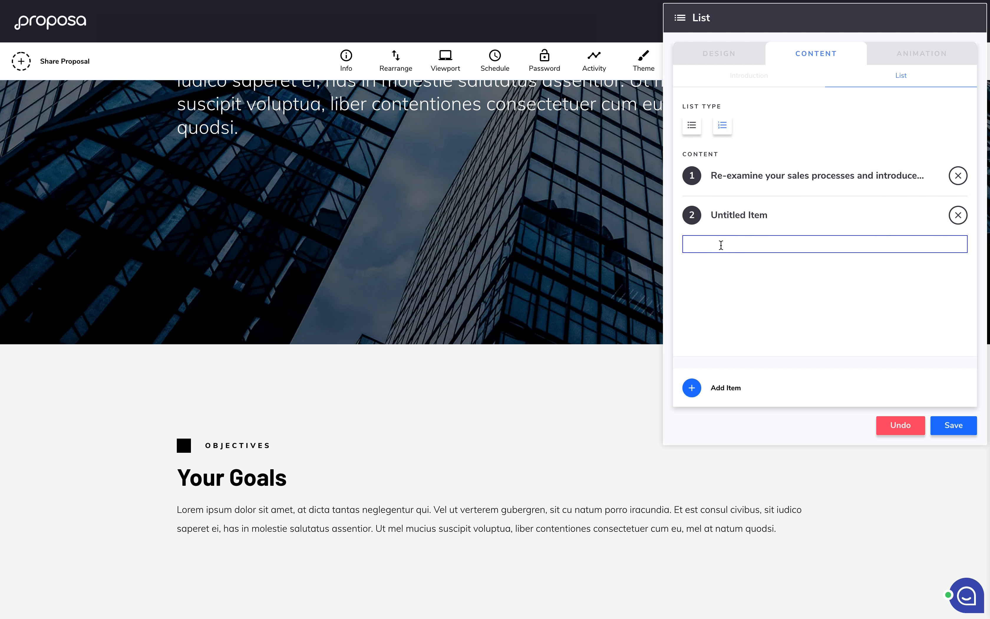
type("Implem")
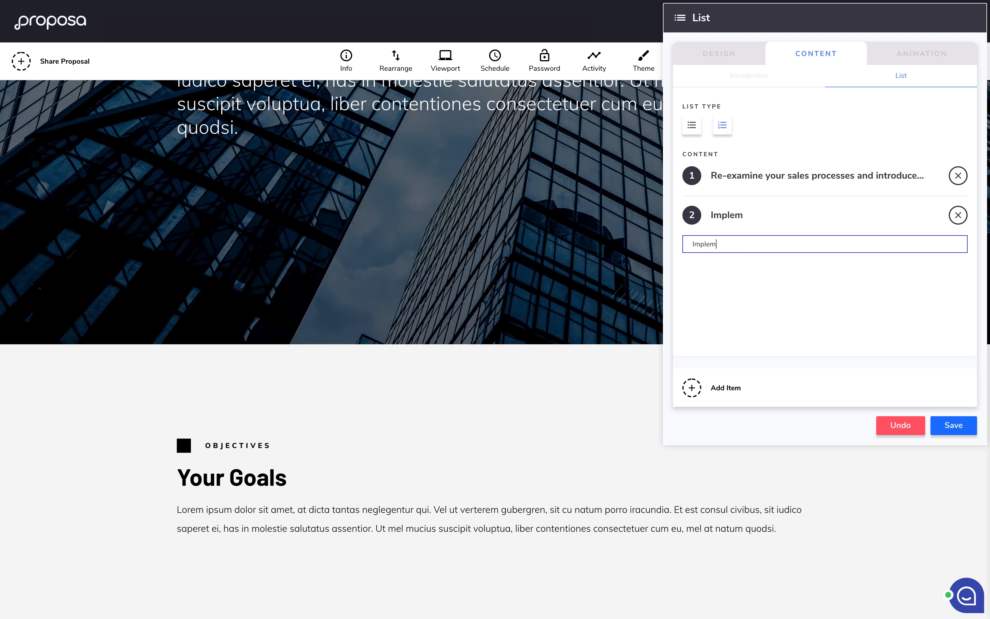
type("ent Proposa to win ")
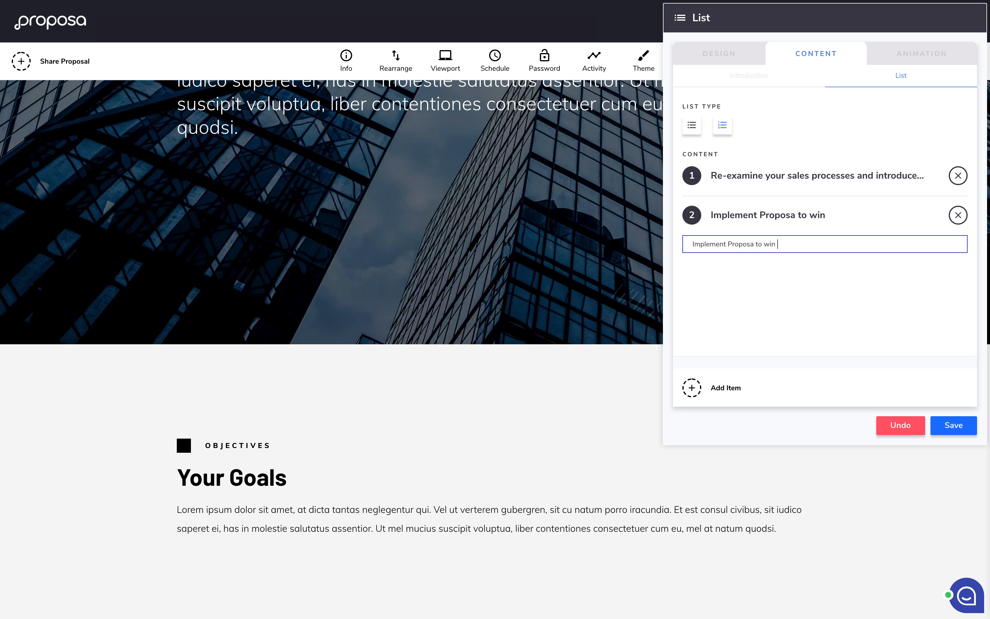
type("more and win more often.")
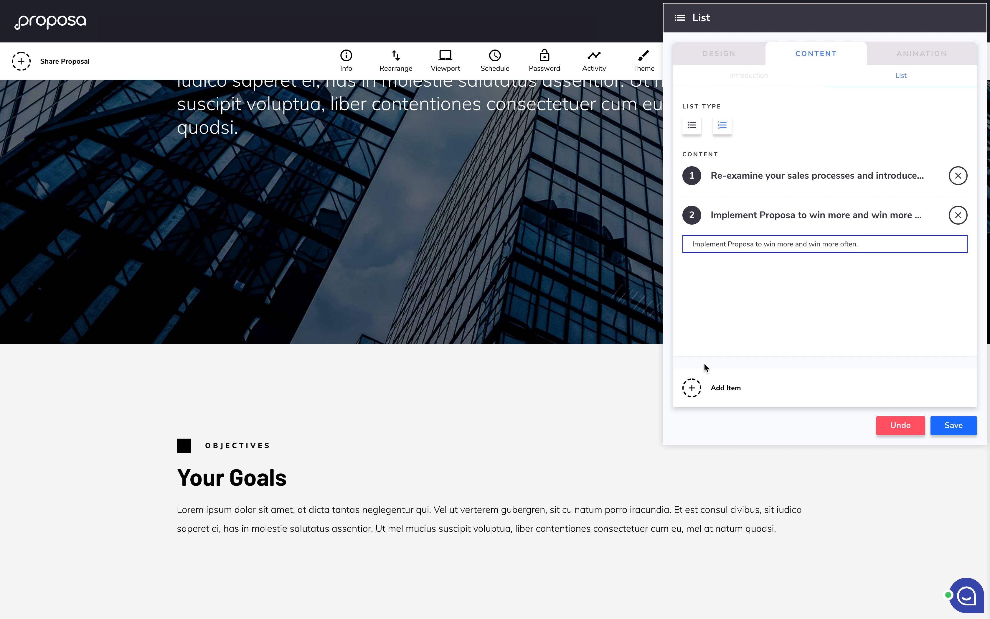
left_click(713, 389)
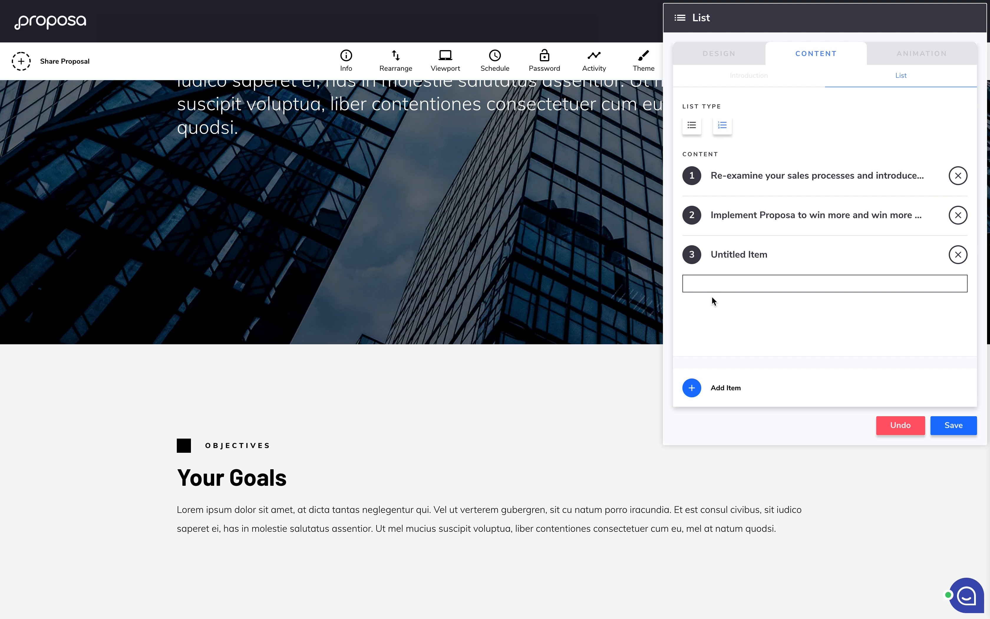
type("increase reveneu")
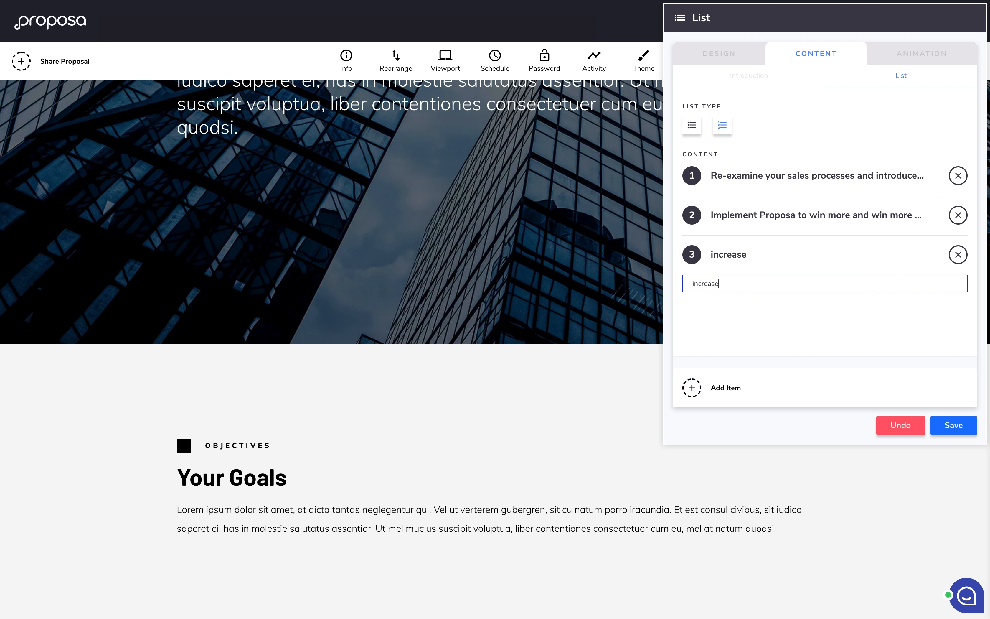
key("BackSpace")
key("BackSpace")
type("ue by increasing win rate.")
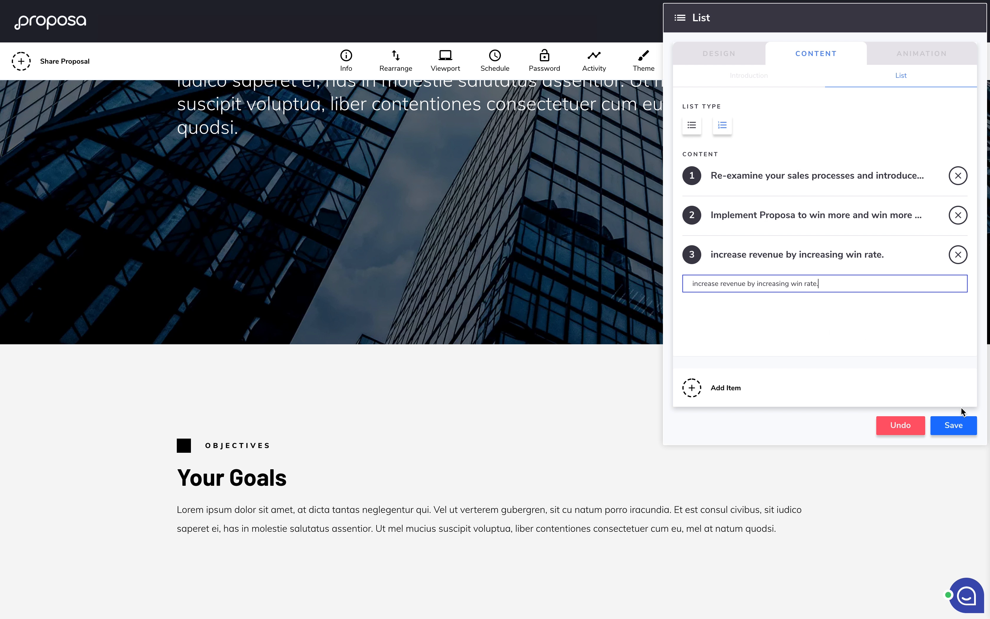
Step: Save the three-item Goals list and show the Add Element choices below it
left_click(951, 423)
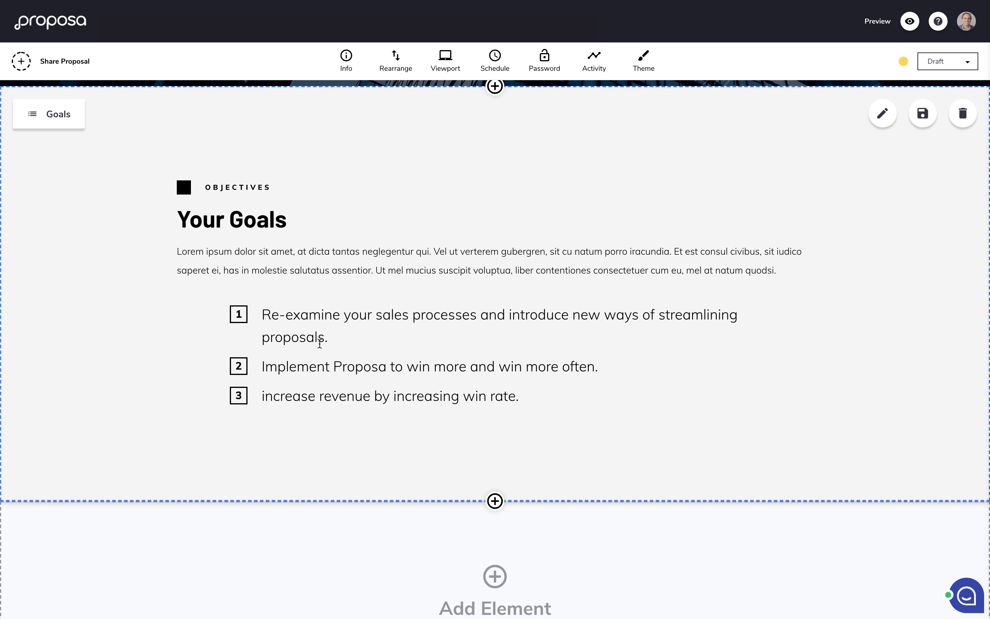
scroll(320, 344, "up", 10)
scroll(320, 344, "up", 1)
scroll(320, 340, "down", 1)
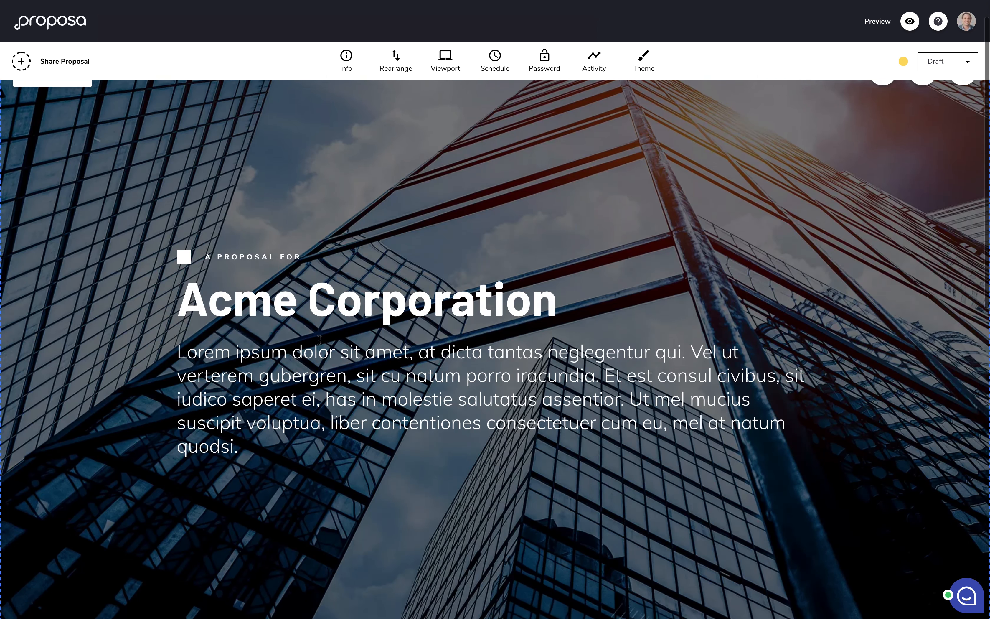
scroll(320, 339, "down", 10)
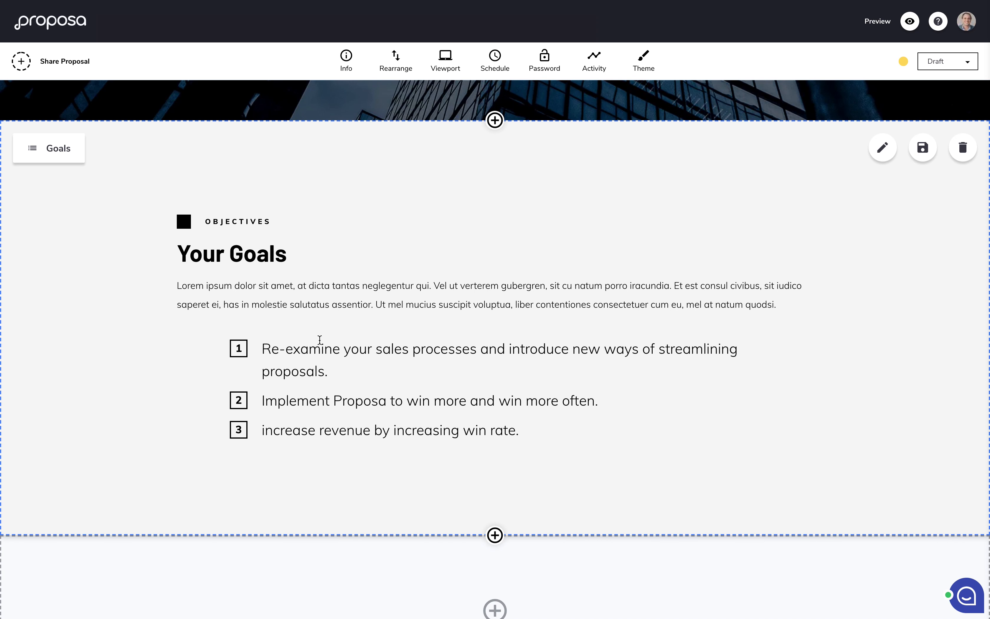
scroll(319, 339, "down", 3)
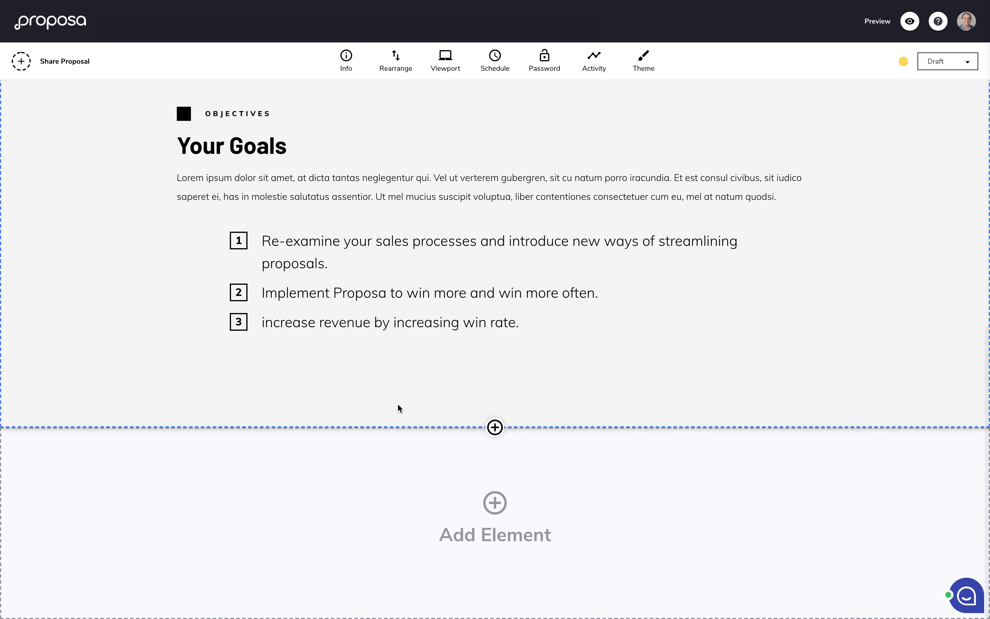
left_click(496, 499)
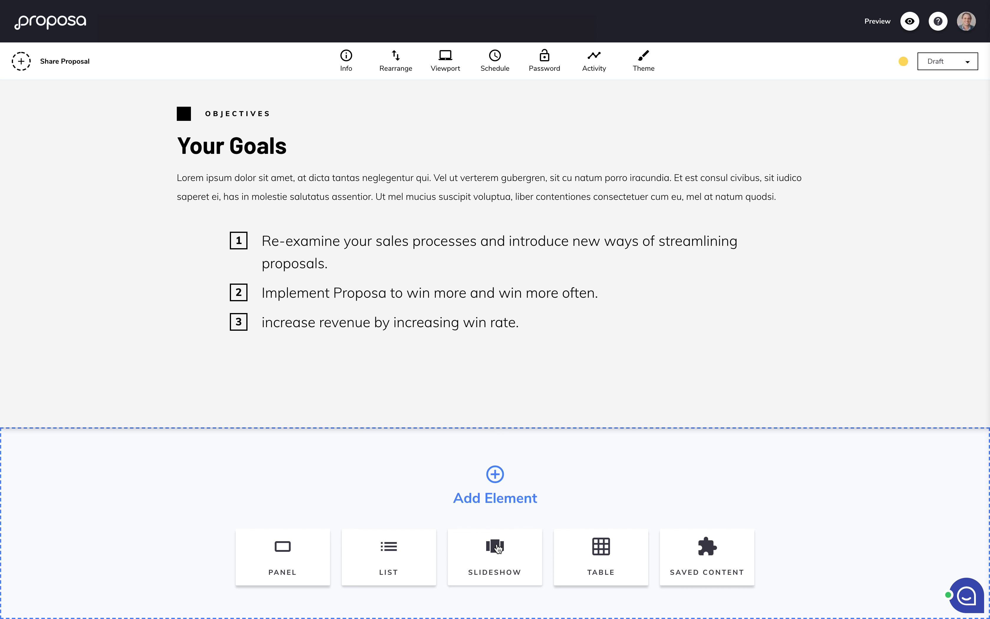
Step: Insert a Slideshow section with an unmasked #40404d background and select its label for renaming
left_click(497, 547)
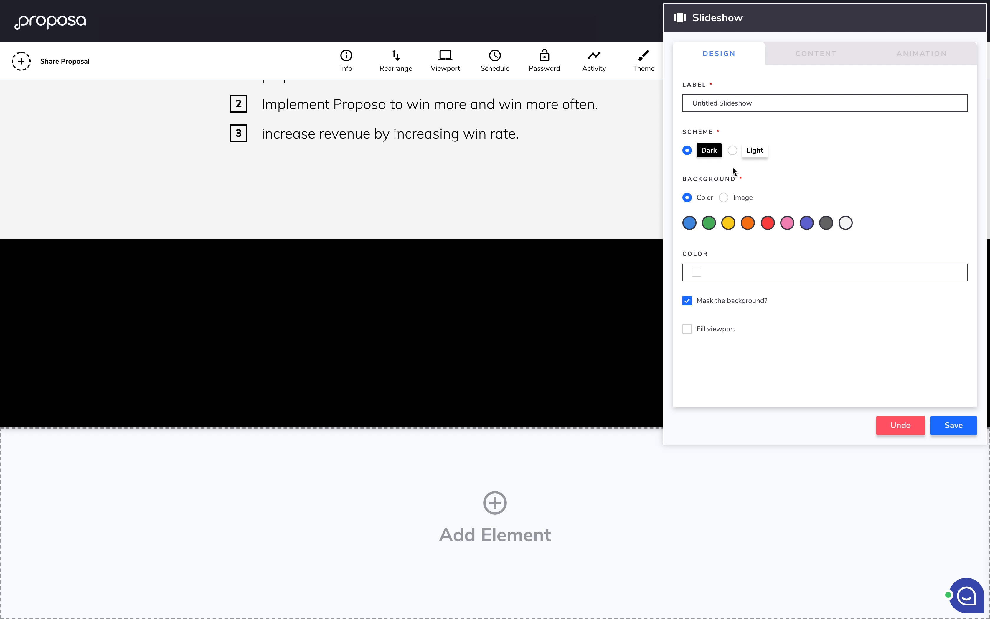
left_click(733, 270)
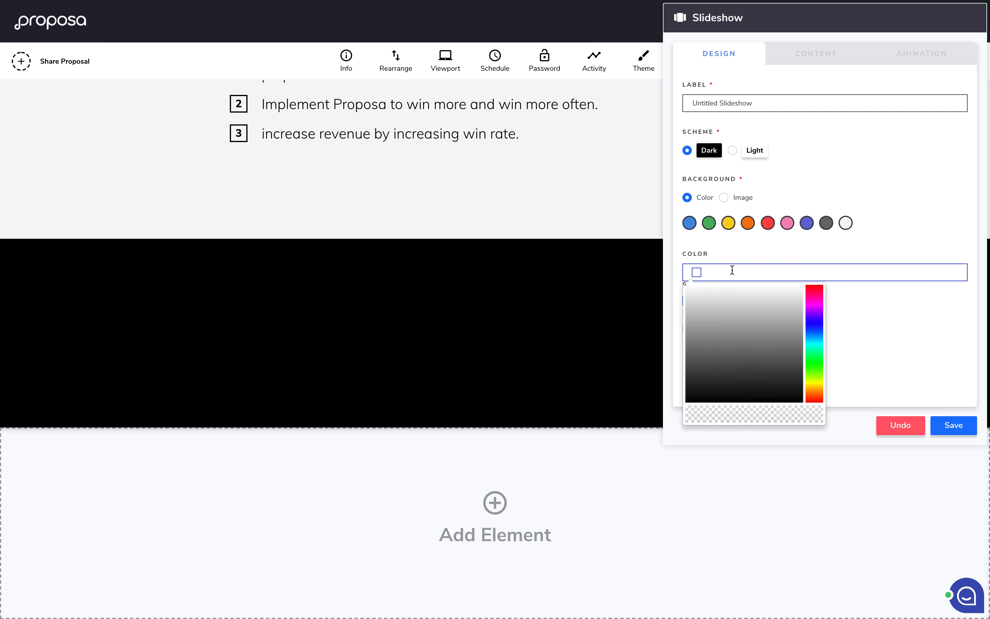
type("40404d")
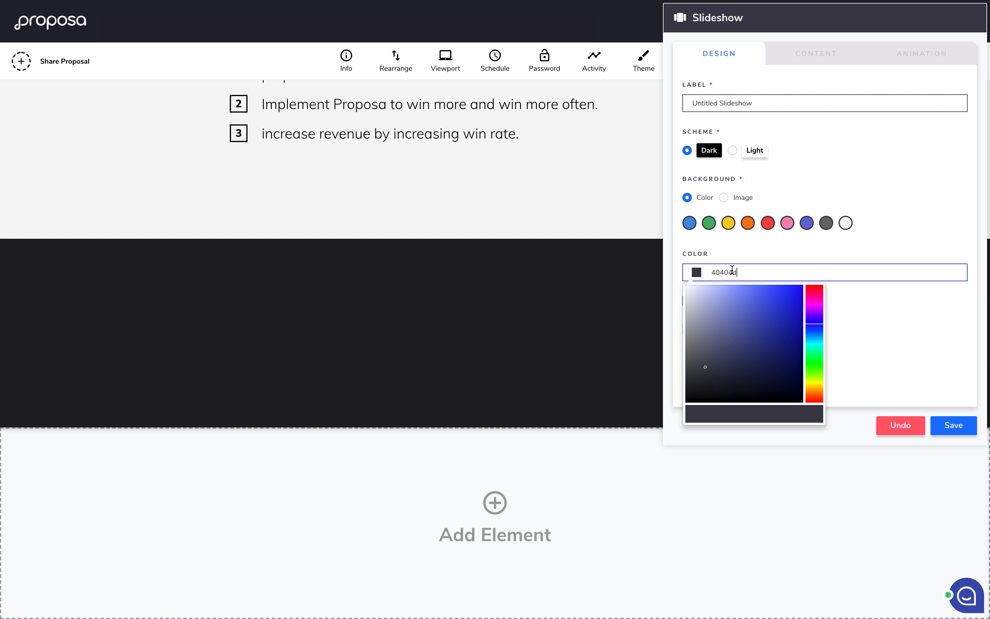
left_click(941, 376)
left_click(708, 303)
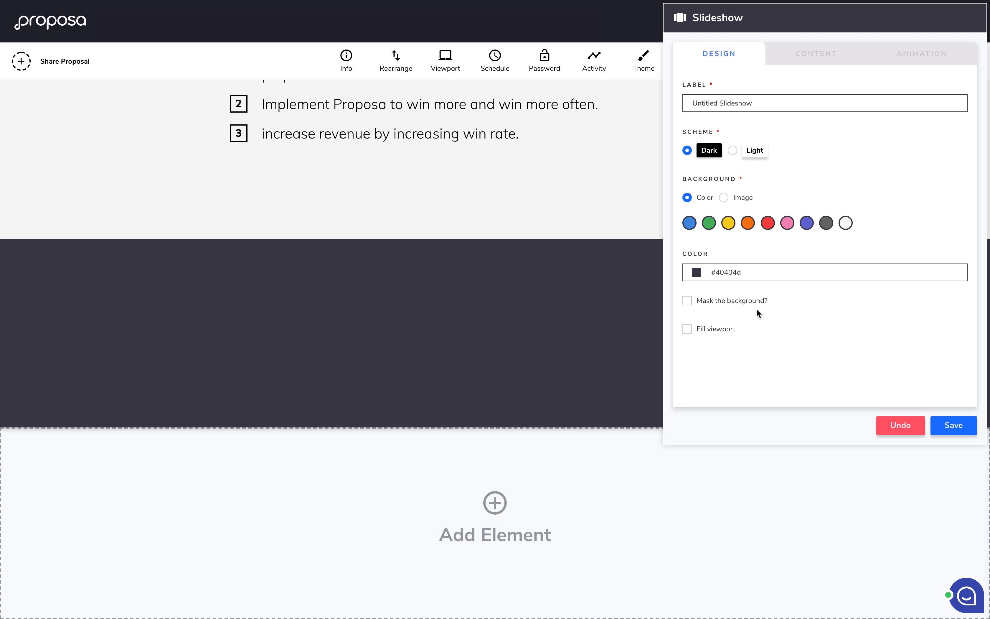
scroll(757, 309, "up", 1)
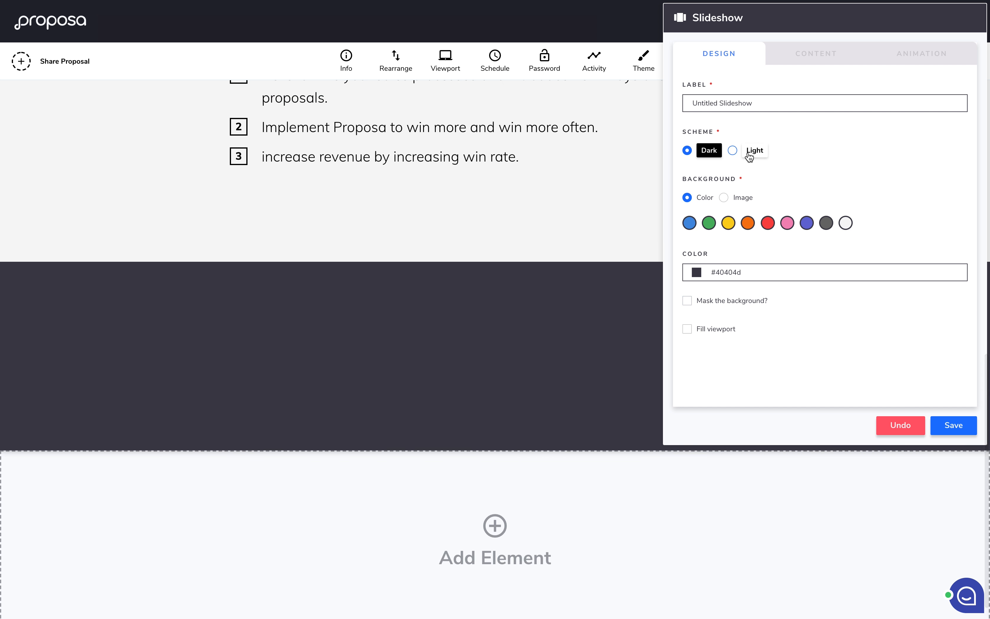
triple_click(765, 109)
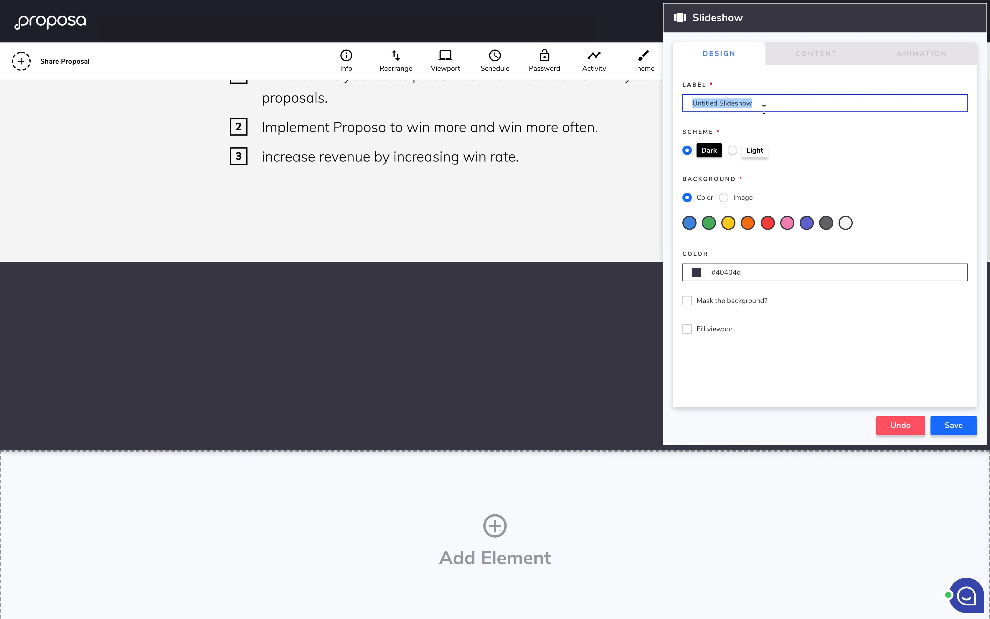
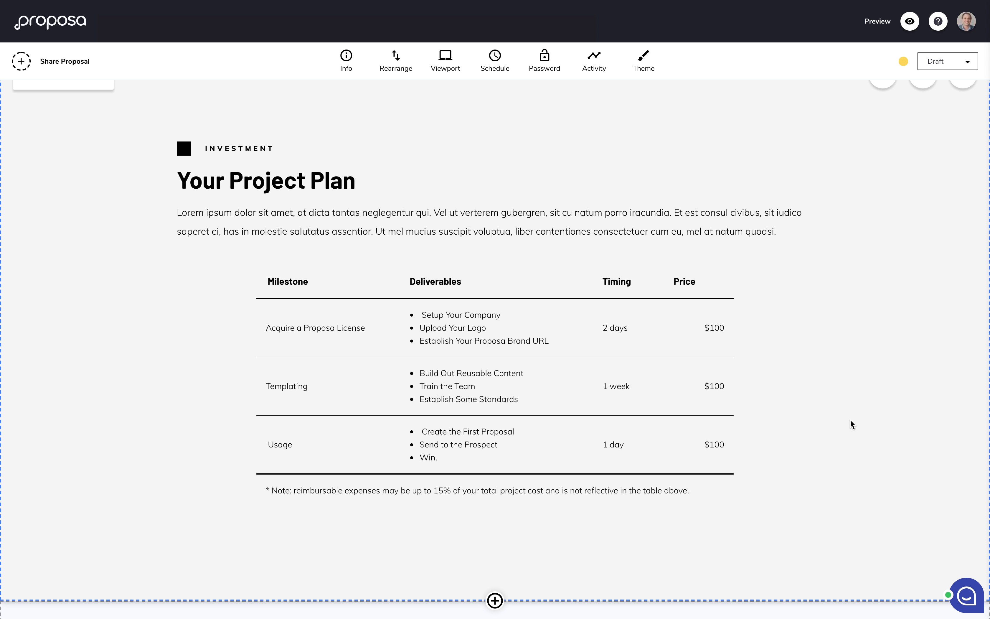
Step: Scroll up past the Investment section to the Our Team slideshow and its toolbar
scroll(850, 420, "up", 10)
scroll(850, 420, "up", 6)
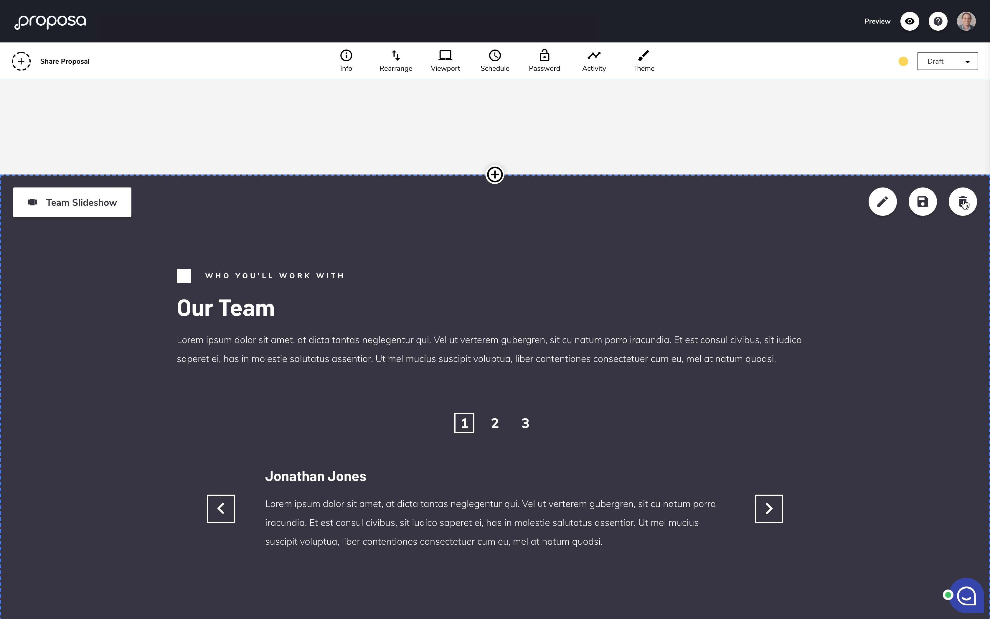
Step: Save the Our Team slideshow as saved content labelled 'Team Slideshow'
left_click(932, 206)
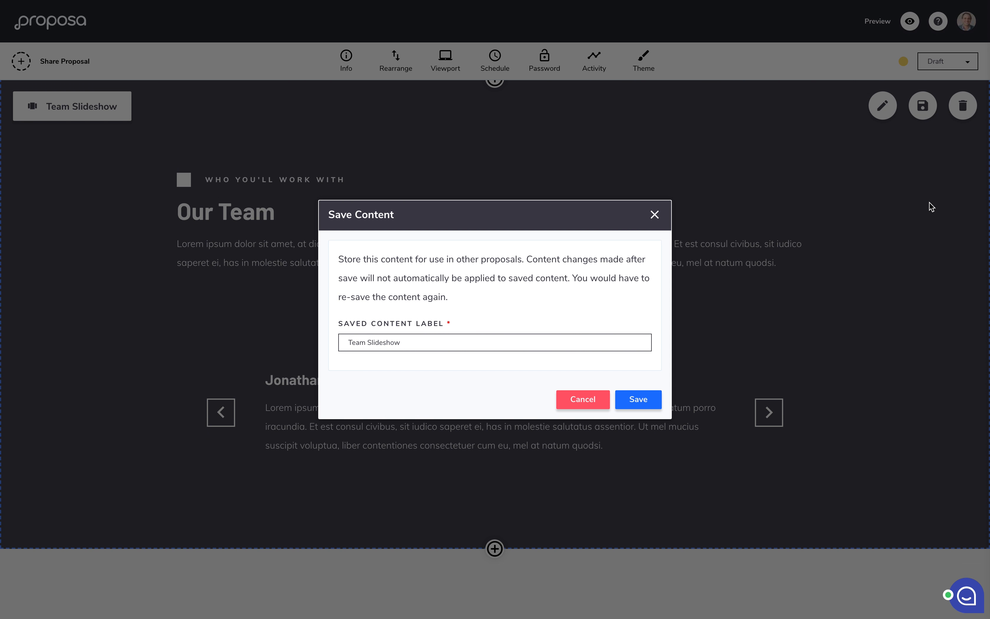
left_click(436, 340)
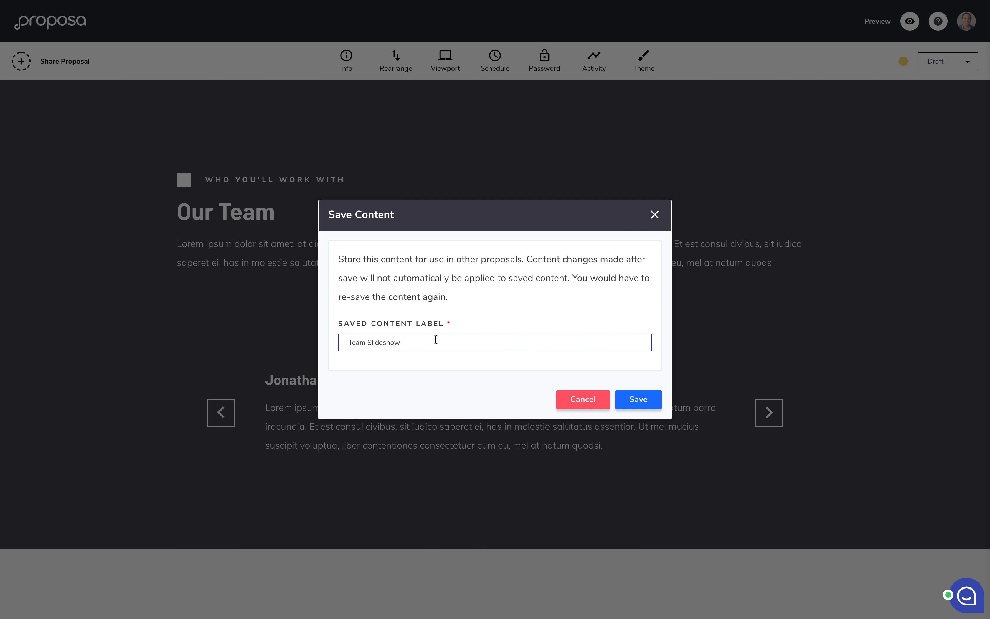
left_click(648, 404)
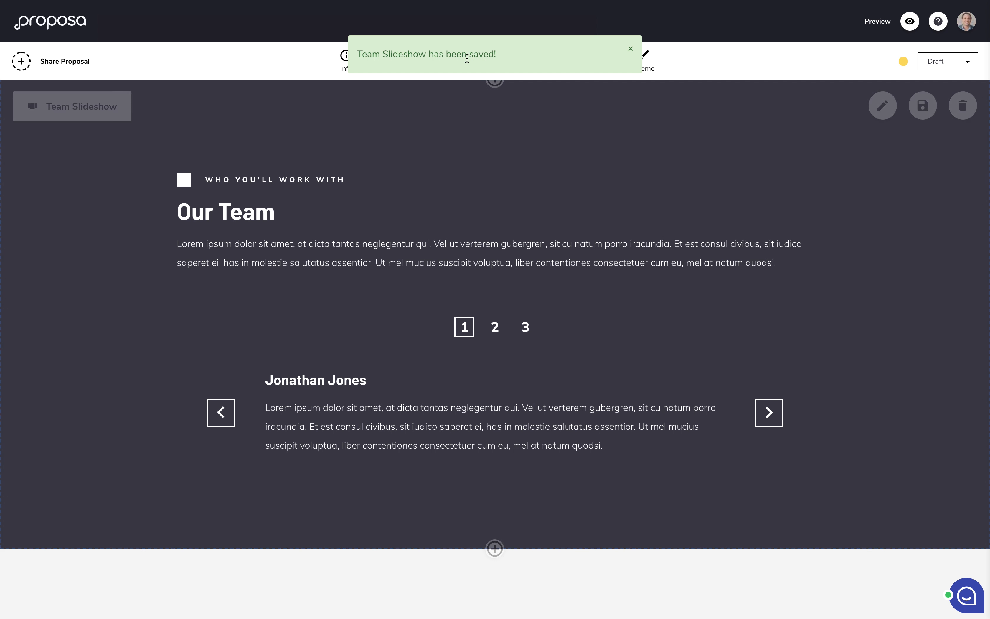
Step: Insert the saved Team Slideshow content at the page end, keeping its design settings
scroll(517, 228, "down", 15)
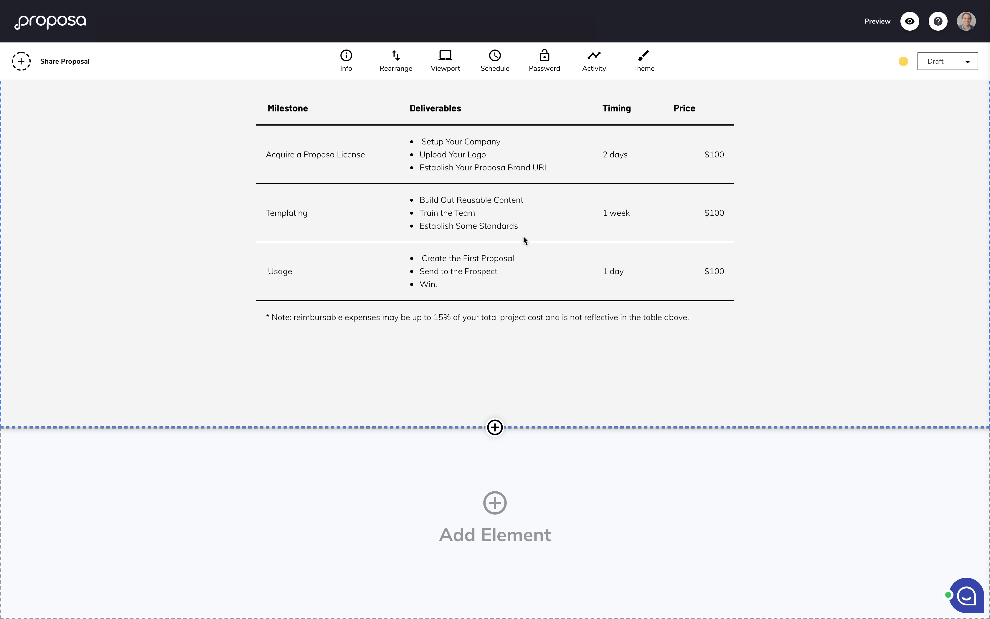
mouse_move(557, 518)
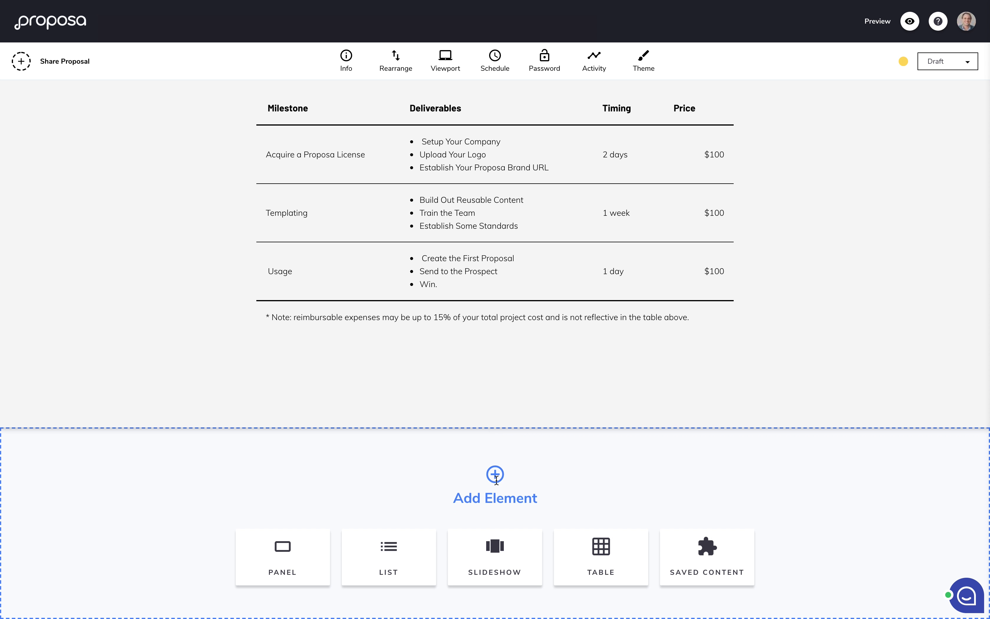
left_click(693, 567)
scroll(319, 342, "down", 10)
scroll(319, 341, "up", 10)
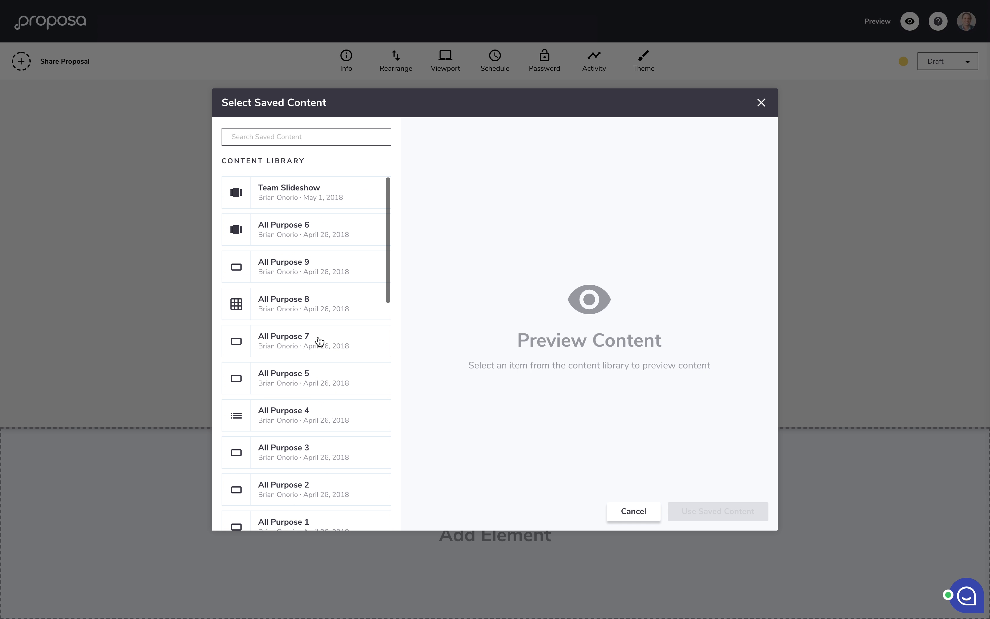
left_click(306, 207)
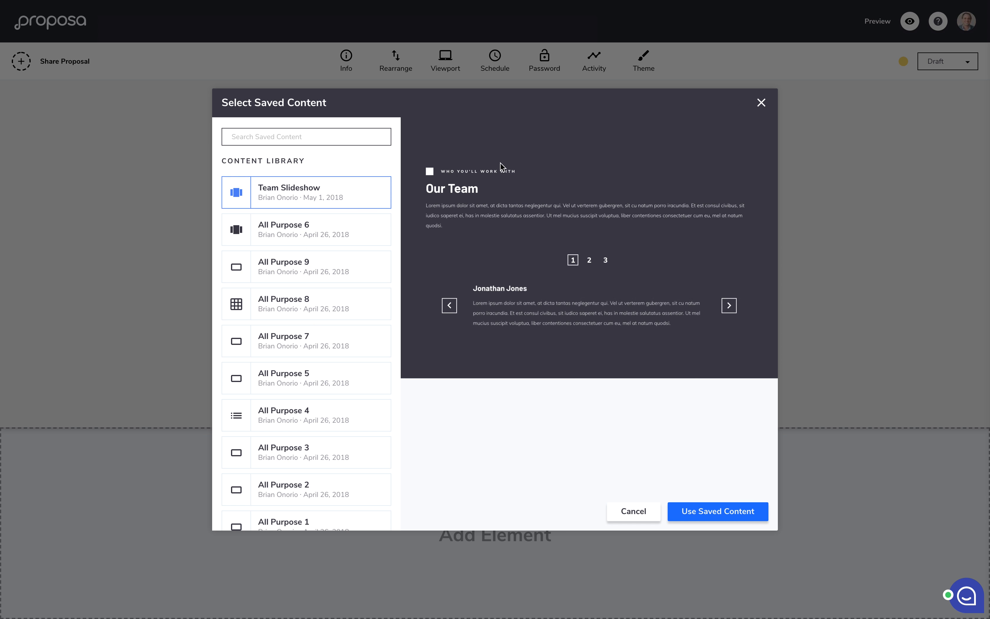
left_click(700, 509)
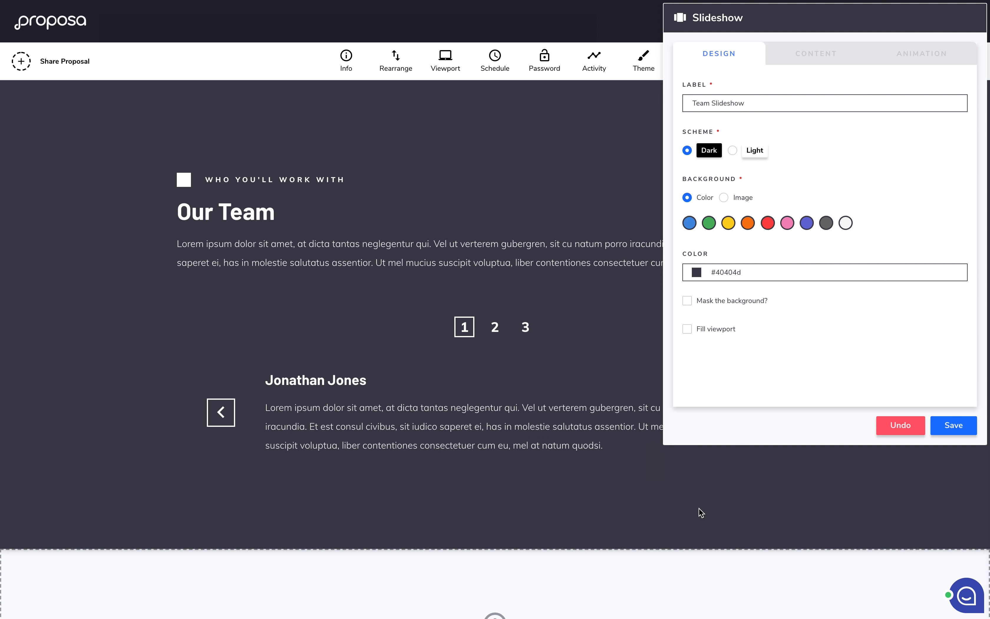
left_click(955, 426)
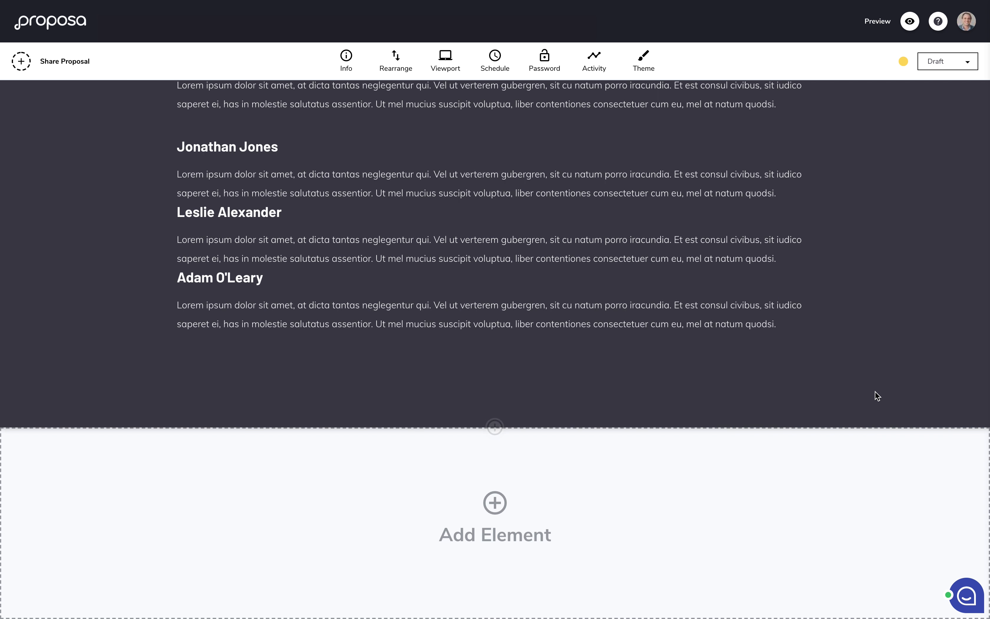
Step: Delete the duplicate slideshow section at the page end and return to the top
scroll(876, 391, "up", 4)
scroll(876, 392, "down", 2)
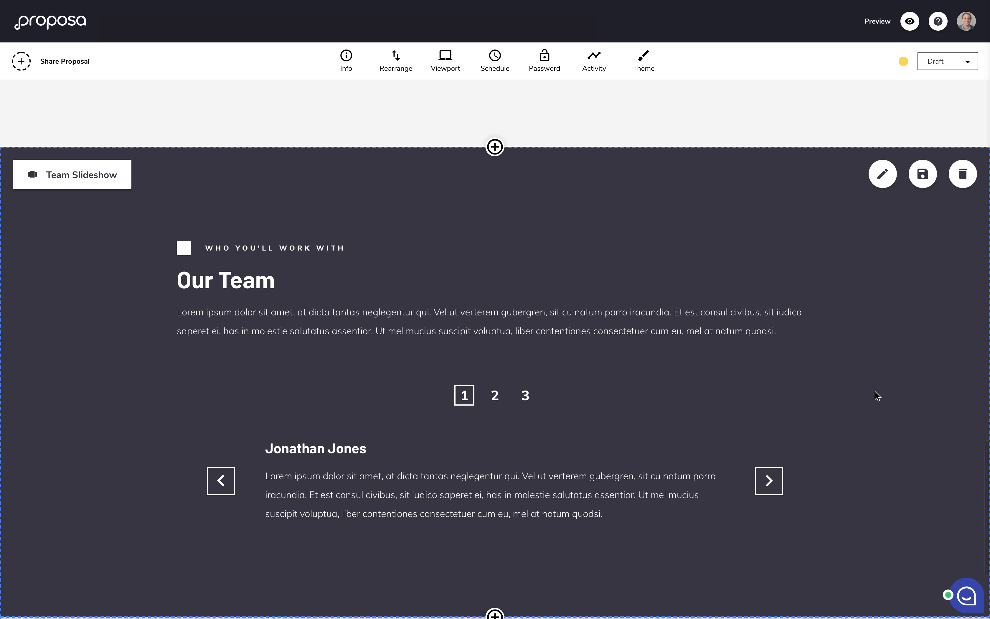
scroll(876, 392, "up", 10)
scroll(876, 396, "up", 10)
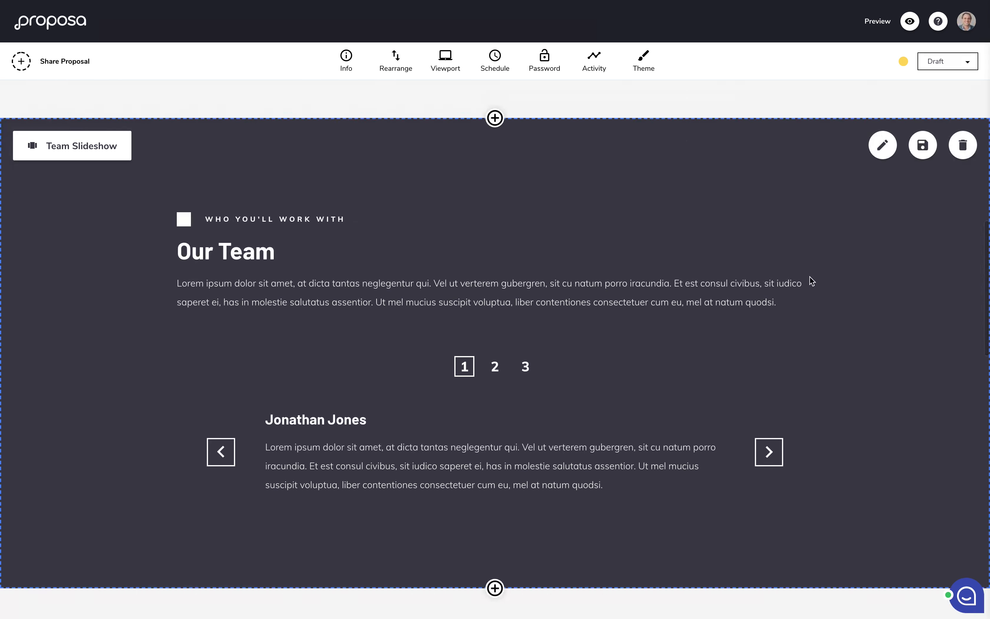
scroll(811, 281, "down", 6)
scroll(811, 281, "down", 10)
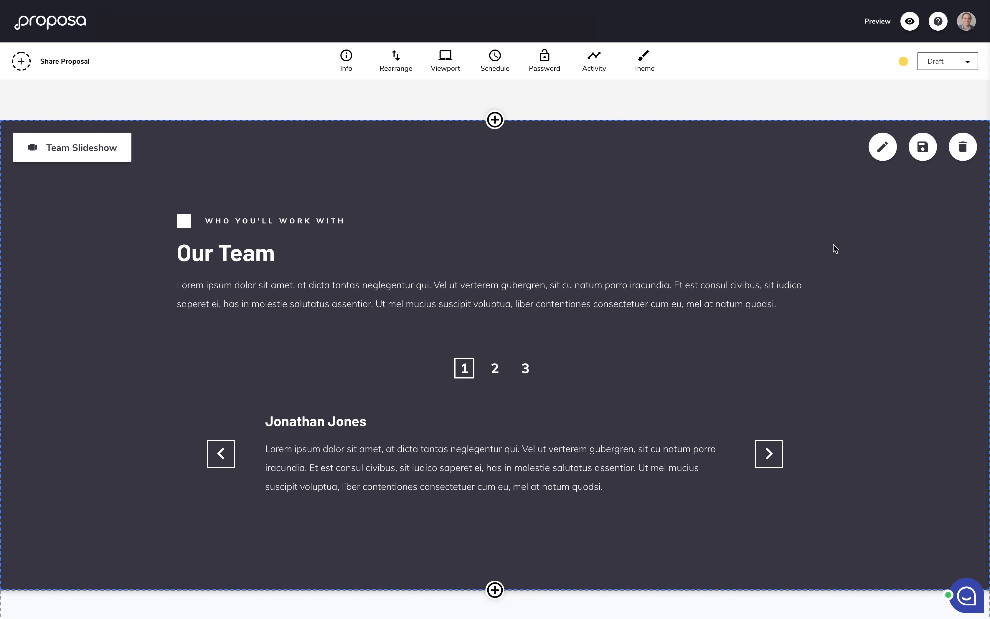
left_click(958, 162)
left_click(645, 367)
scroll(645, 365, "up", 10)
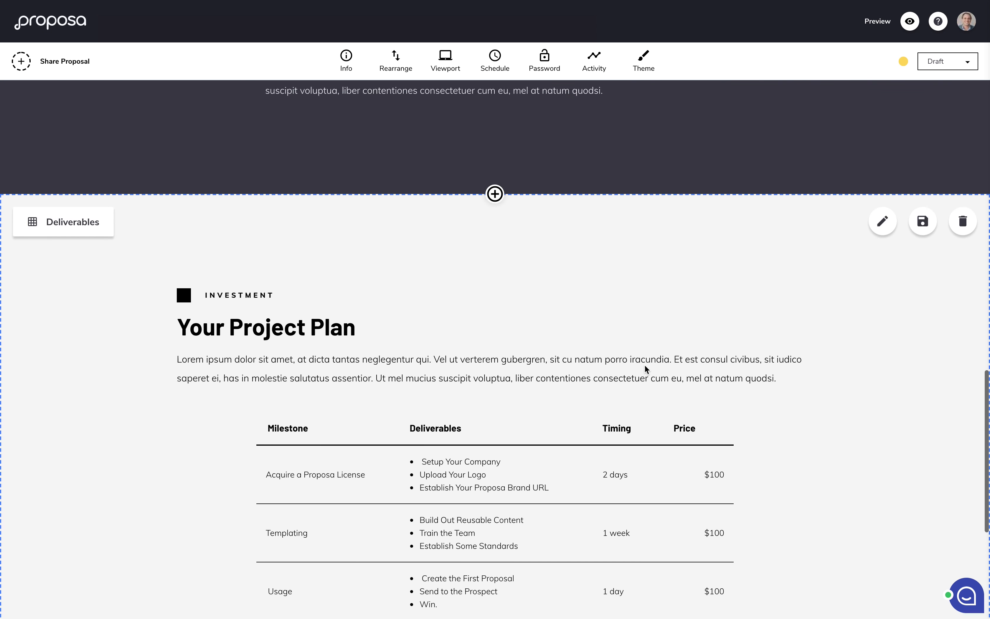
scroll(646, 369, "up", 15)
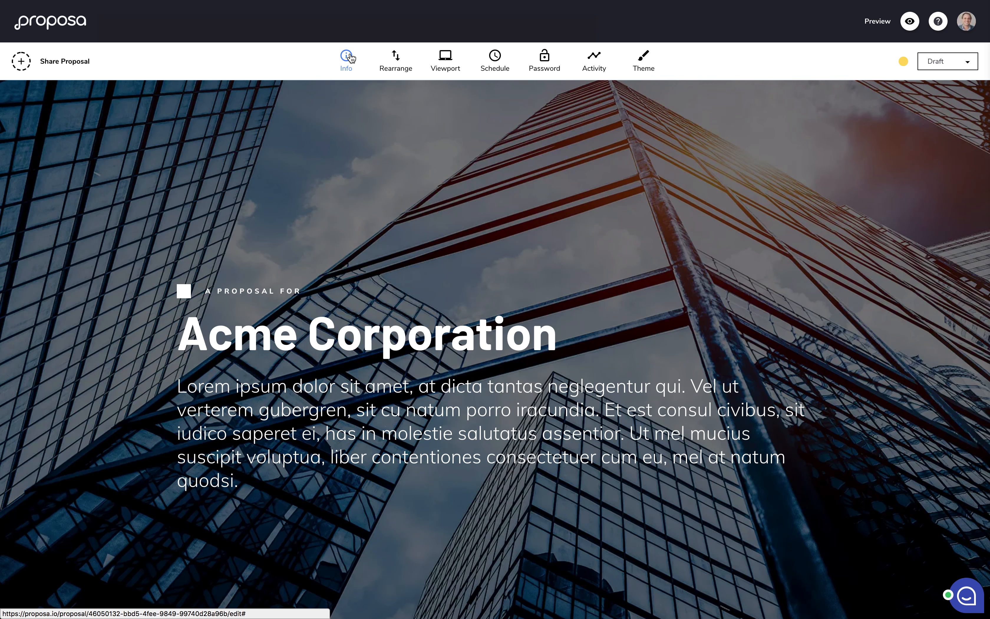
Step: Review and save the details: title Proposal for Screencast, value $100,000, permalink screencast
left_click(352, 58)
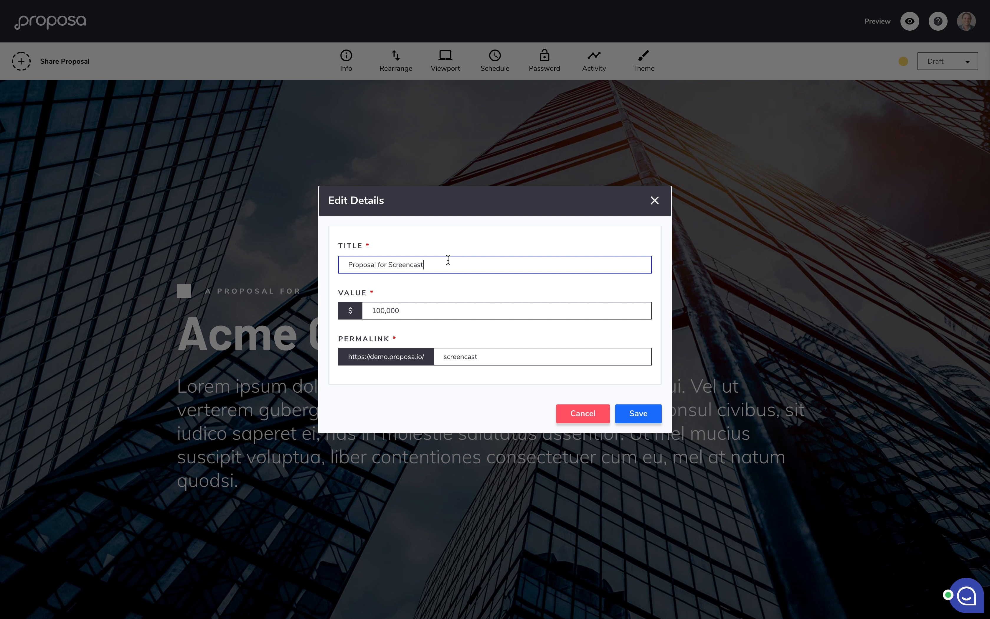
left_click(409, 307)
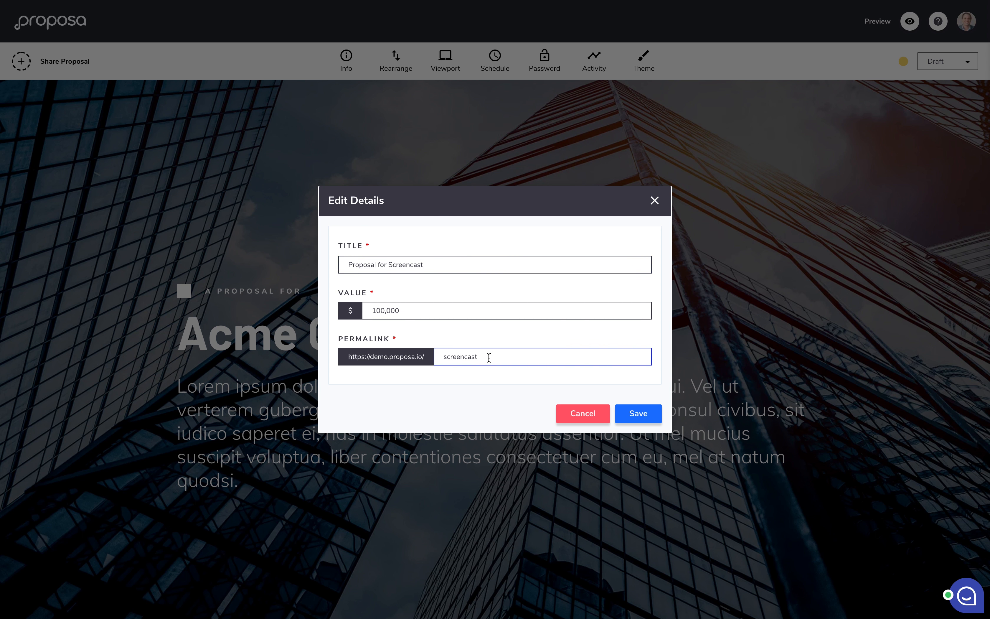
left_click(637, 421)
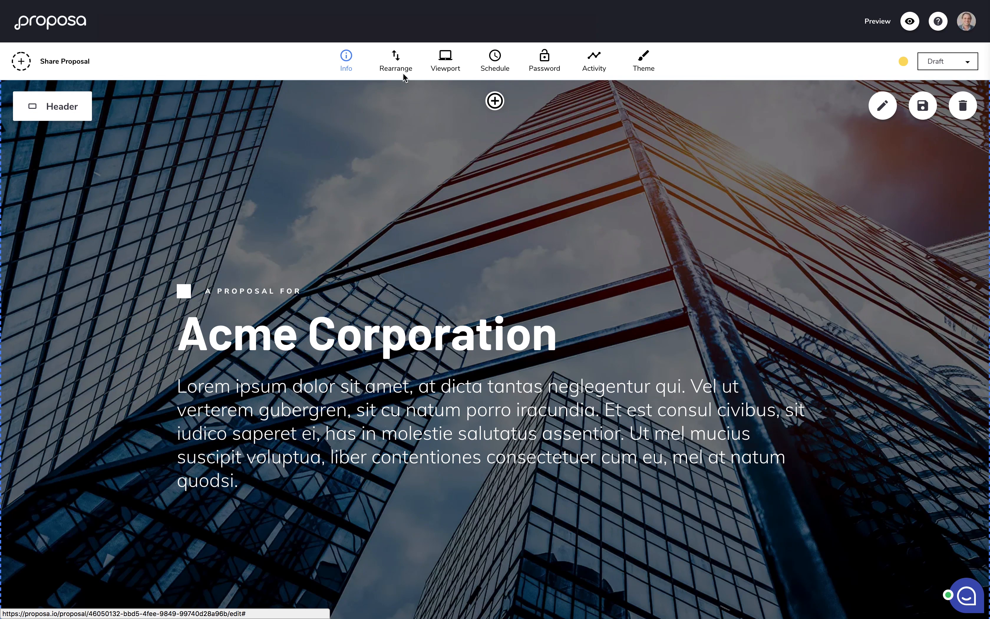
left_click(396, 64)
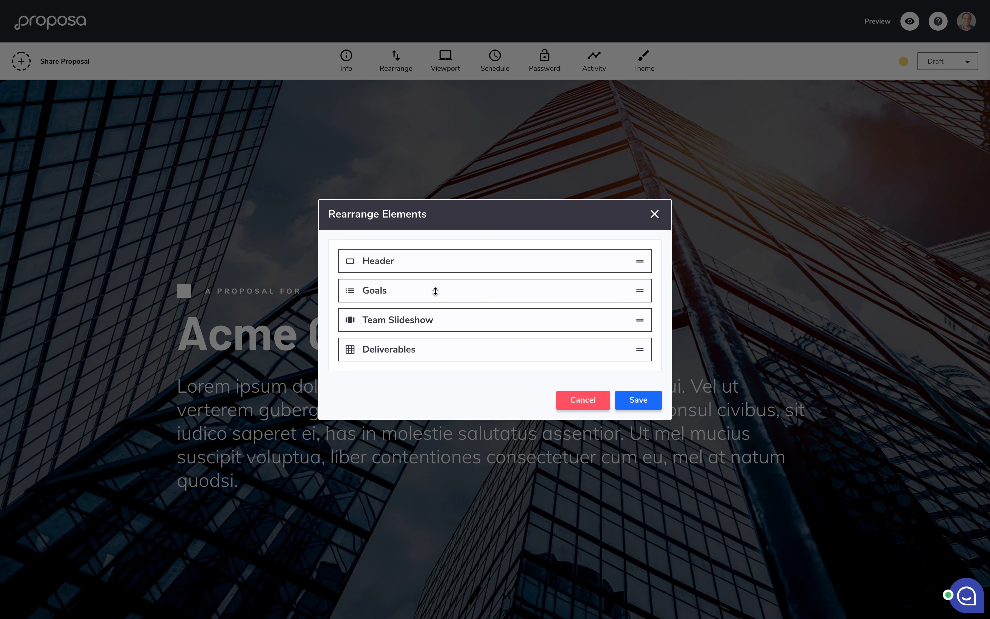
mouse_move(405, 291)
left_mouse_down()
mouse_move(406, 327)
mouse_move(406, 289)
left_mouse_up()
left_click(639, 399)
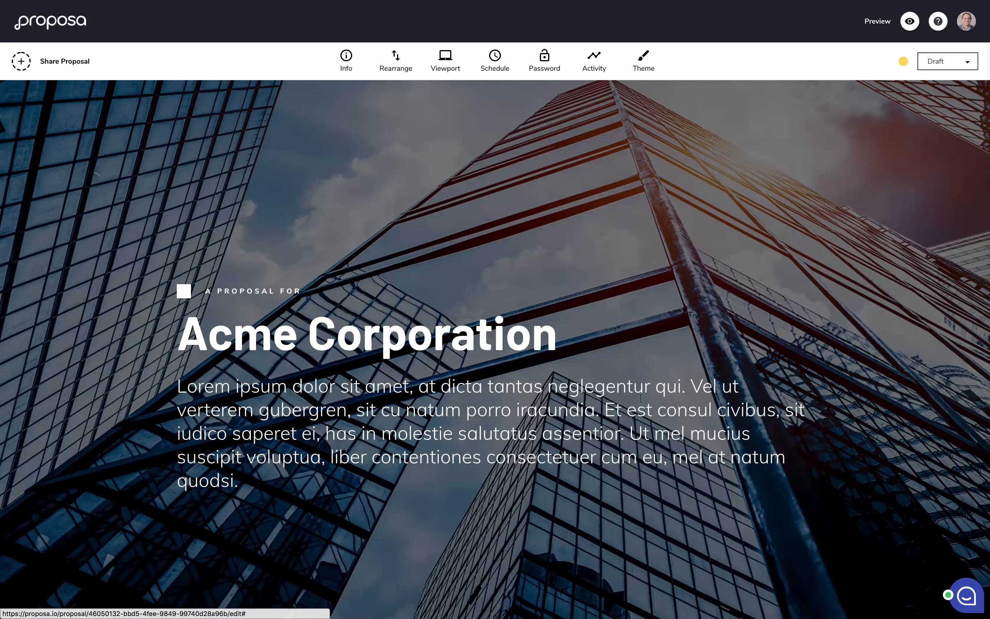
left_click(449, 71)
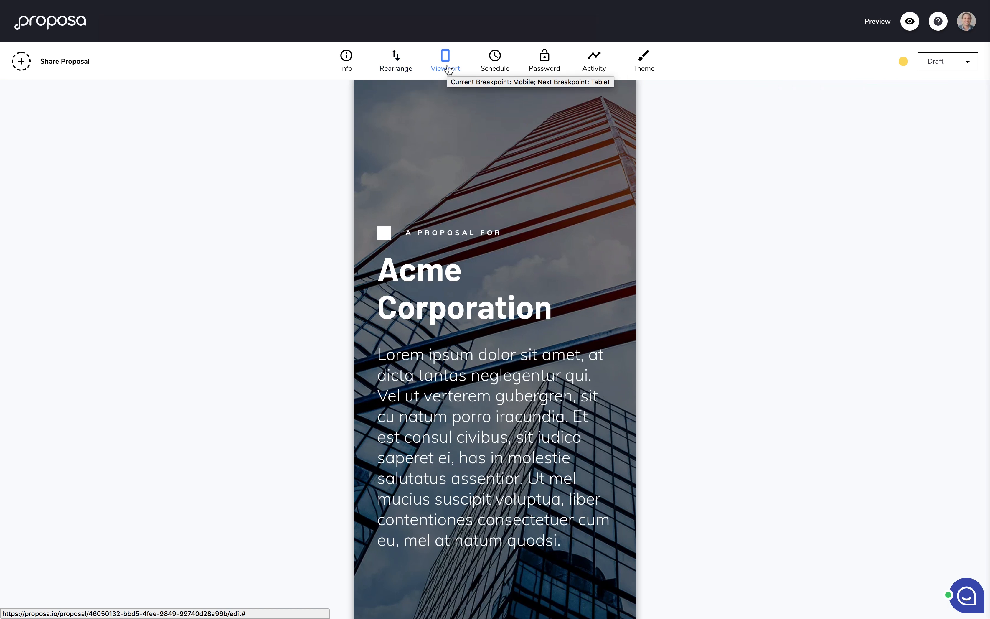
scroll(471, 326, "down", 10)
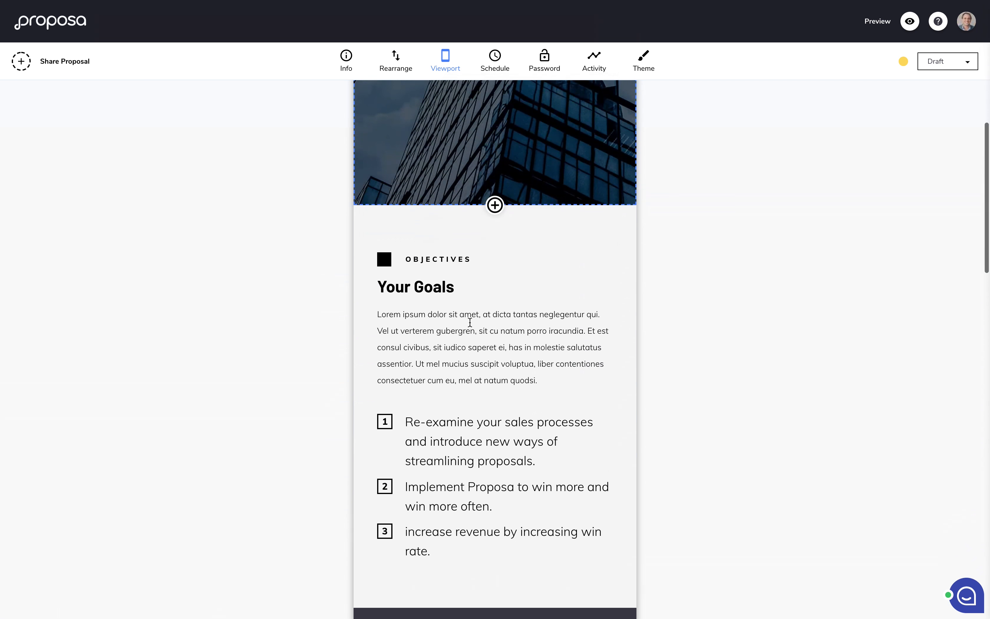
scroll(471, 325, "up", 10)
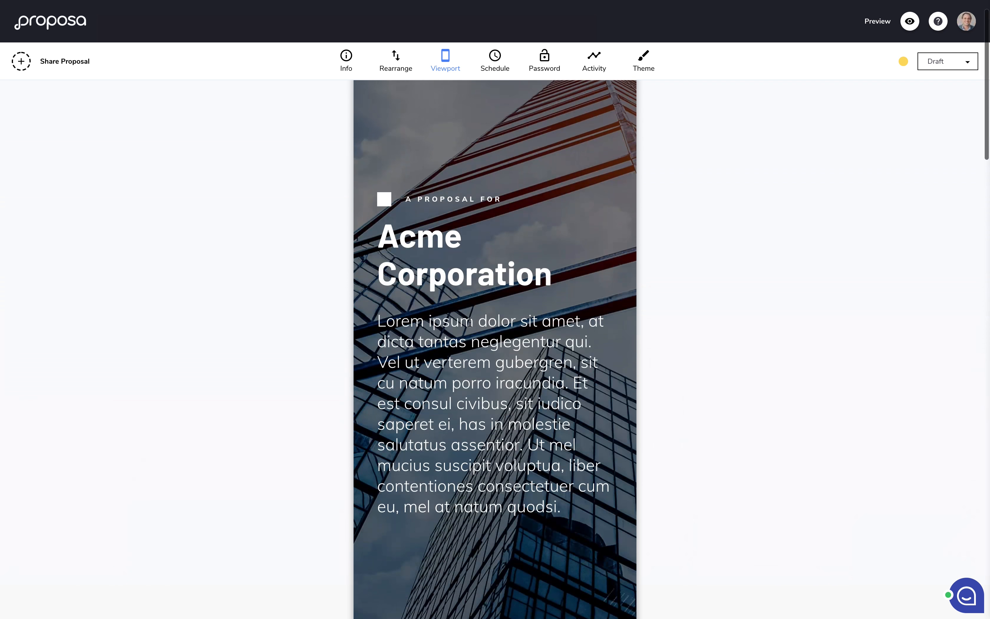
left_click(444, 64)
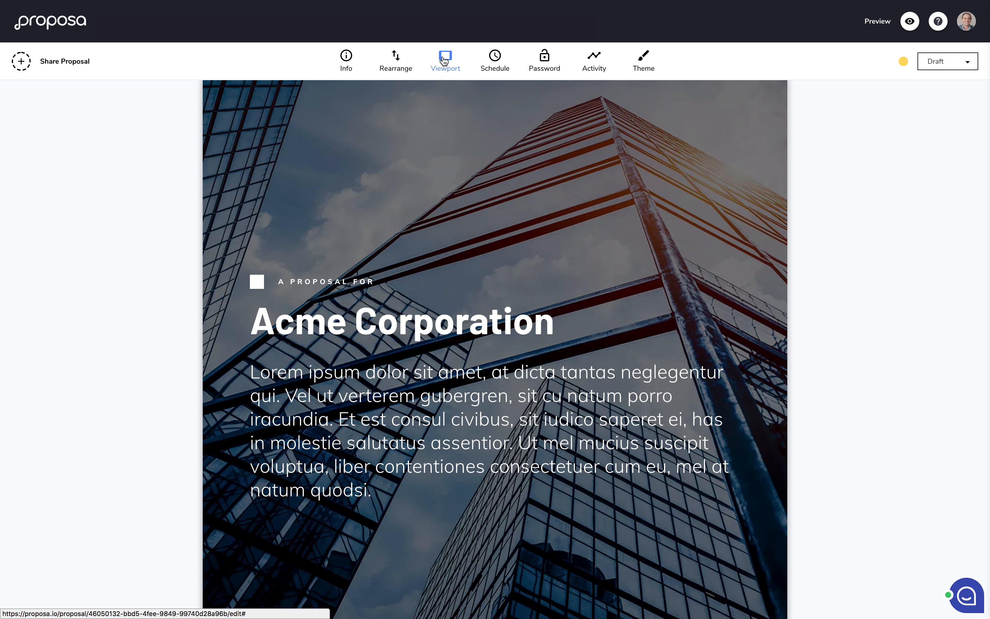
left_click(444, 59)
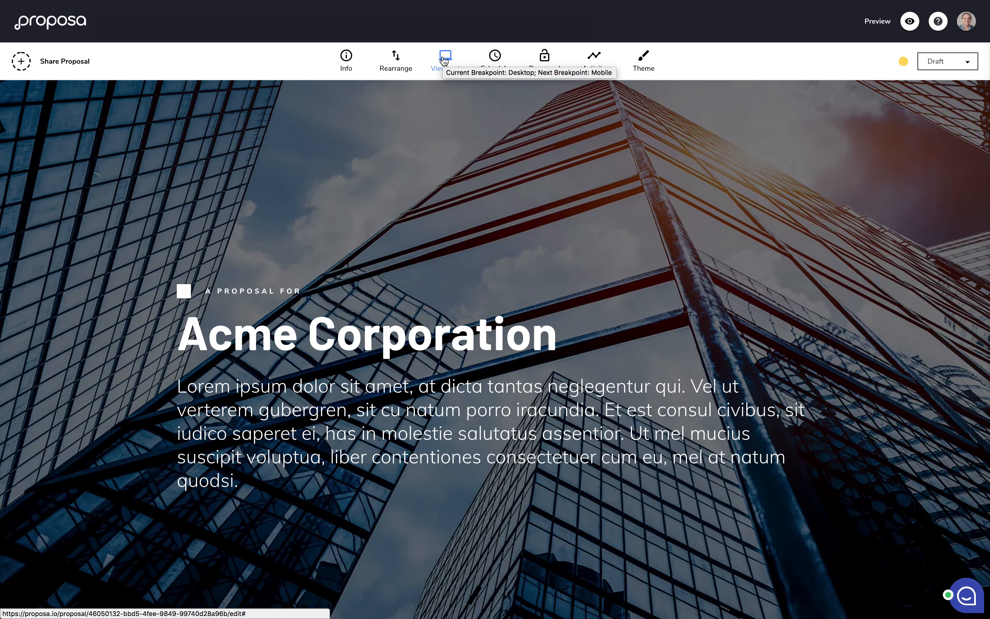
mouse_move(448, 118)
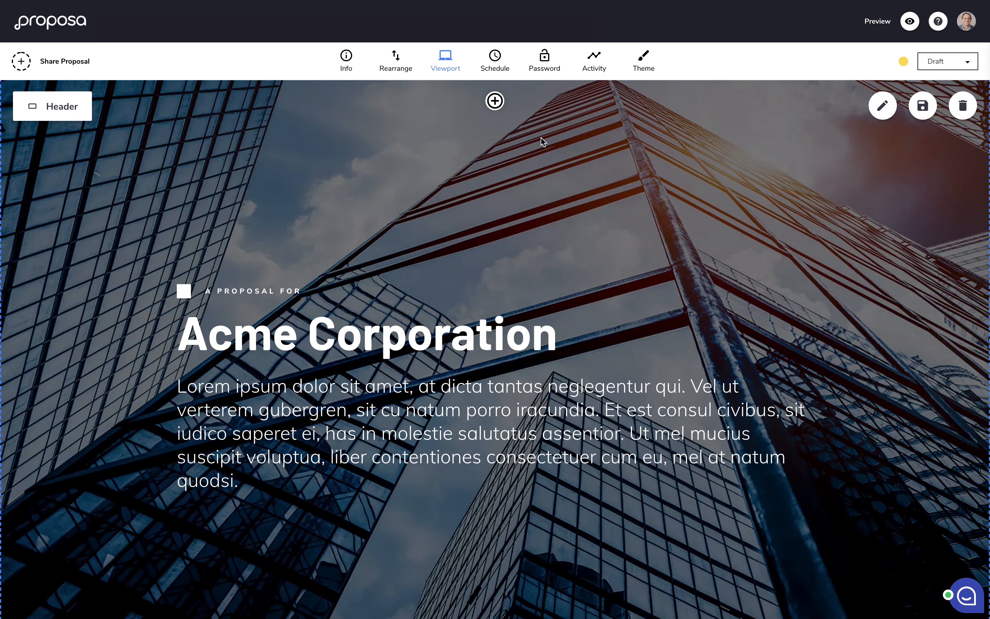
Step: Set the proposal's expiration date to June 2, 2018 and save it
left_click(496, 62)
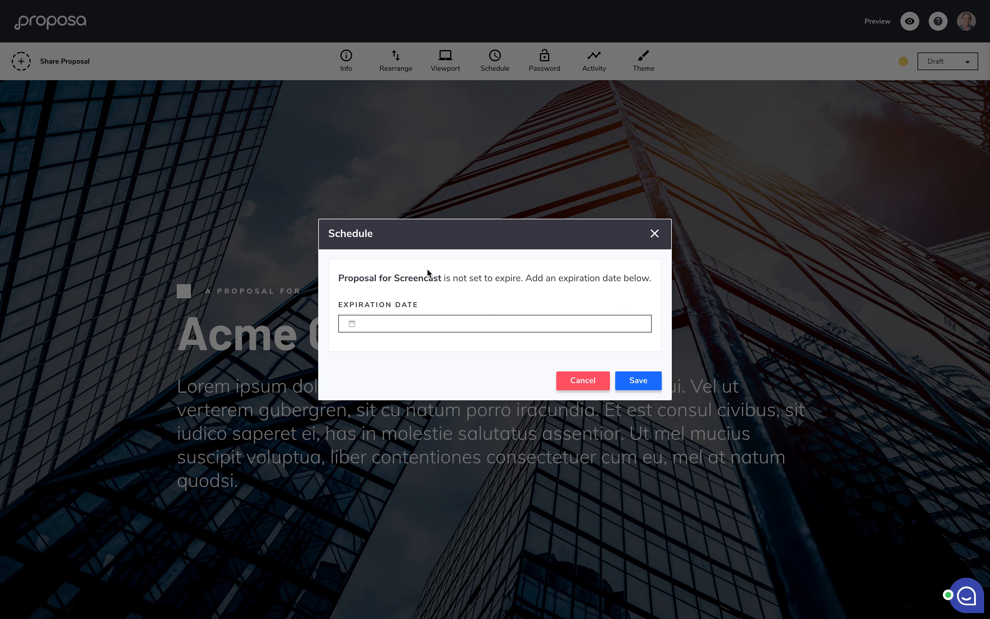
left_click(418, 318)
left_click(445, 188)
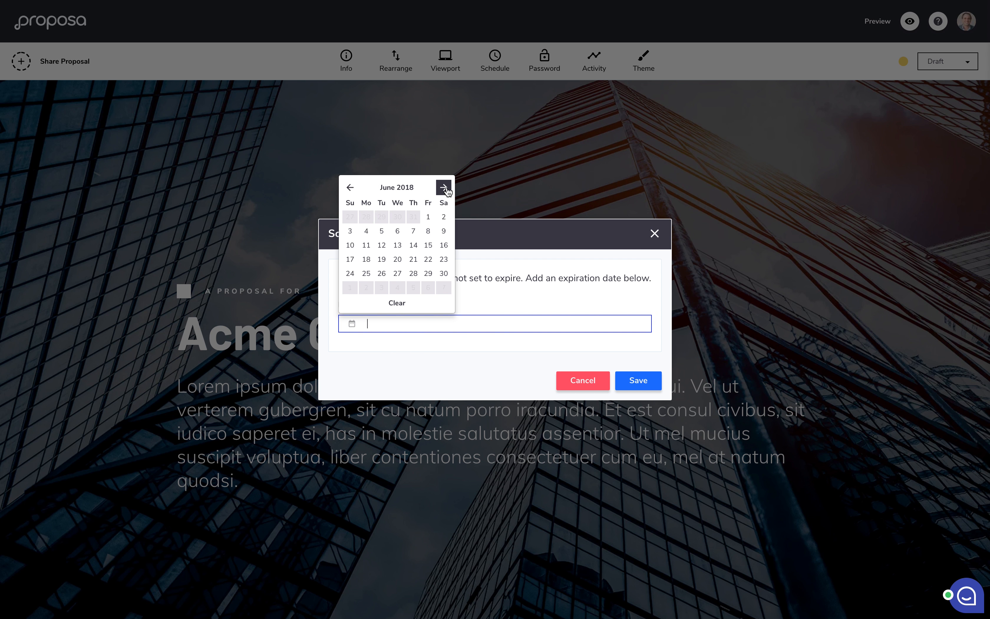
left_click(442, 217)
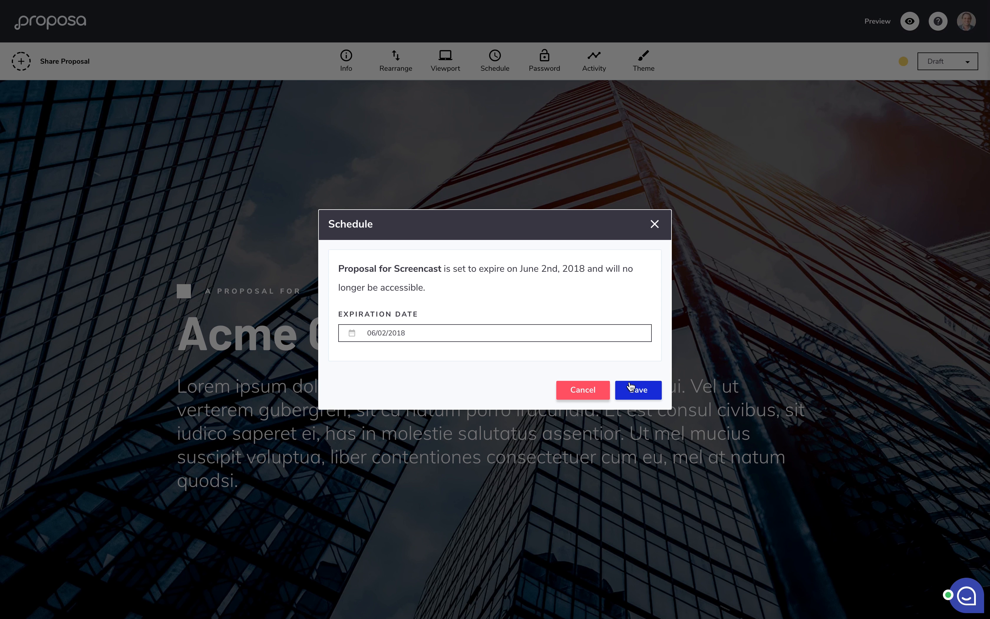
left_click(631, 387)
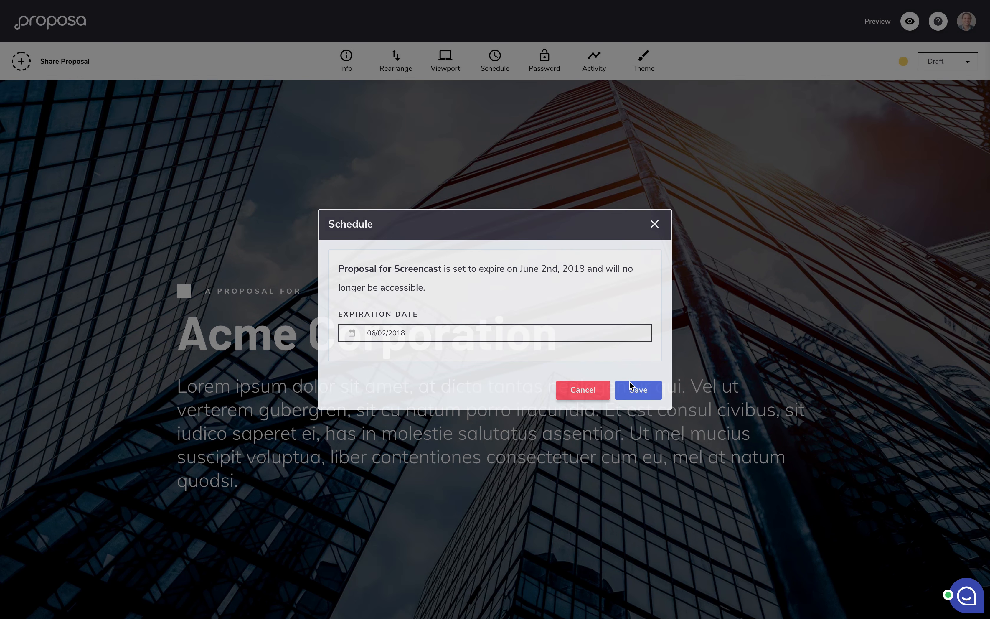
left_click(551, 68)
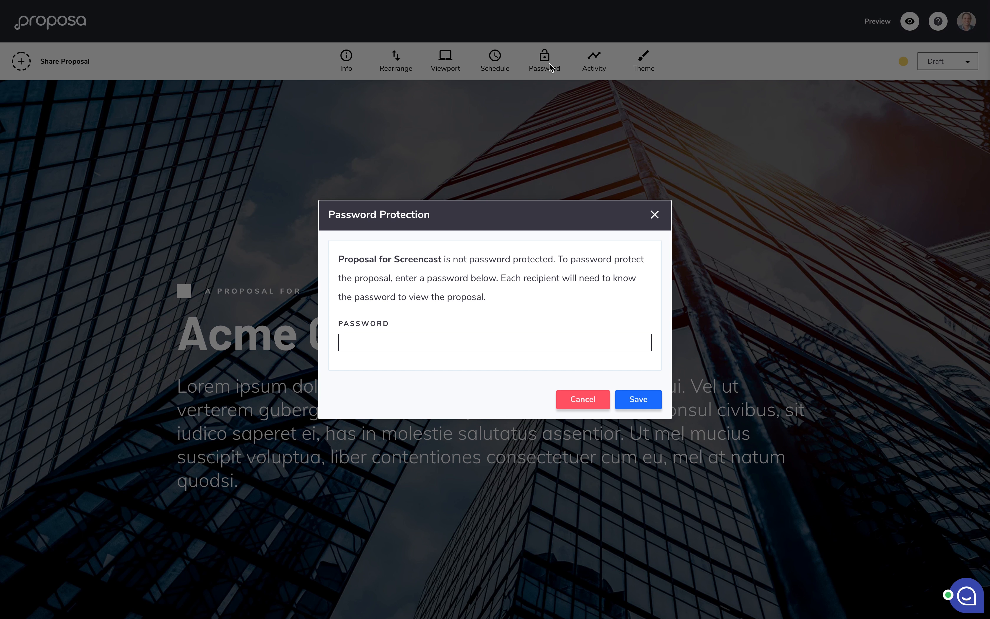
Step: Enter a viewing password for the proposal and save it
left_click(396, 337)
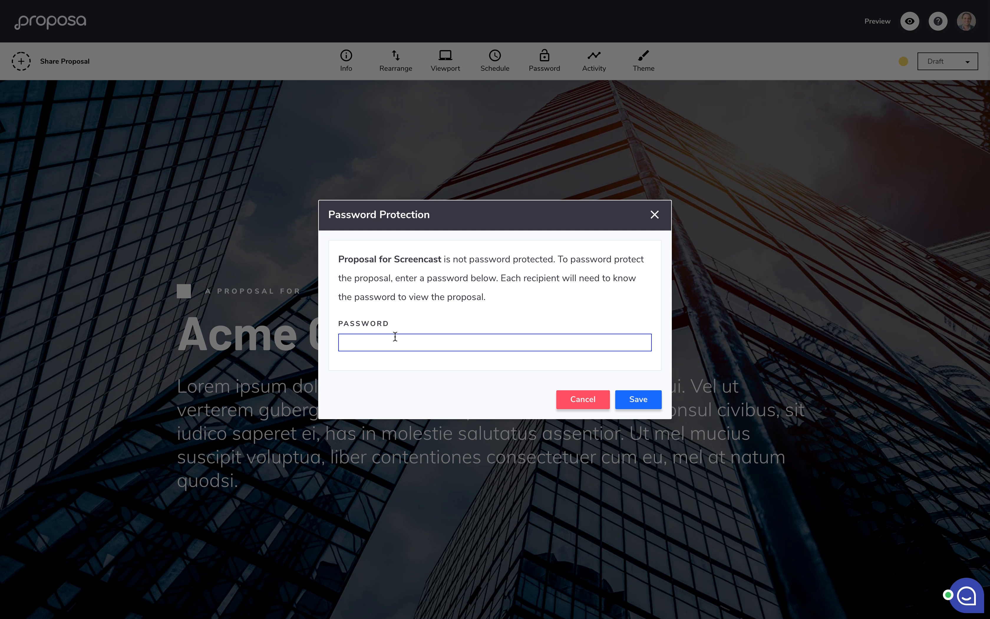
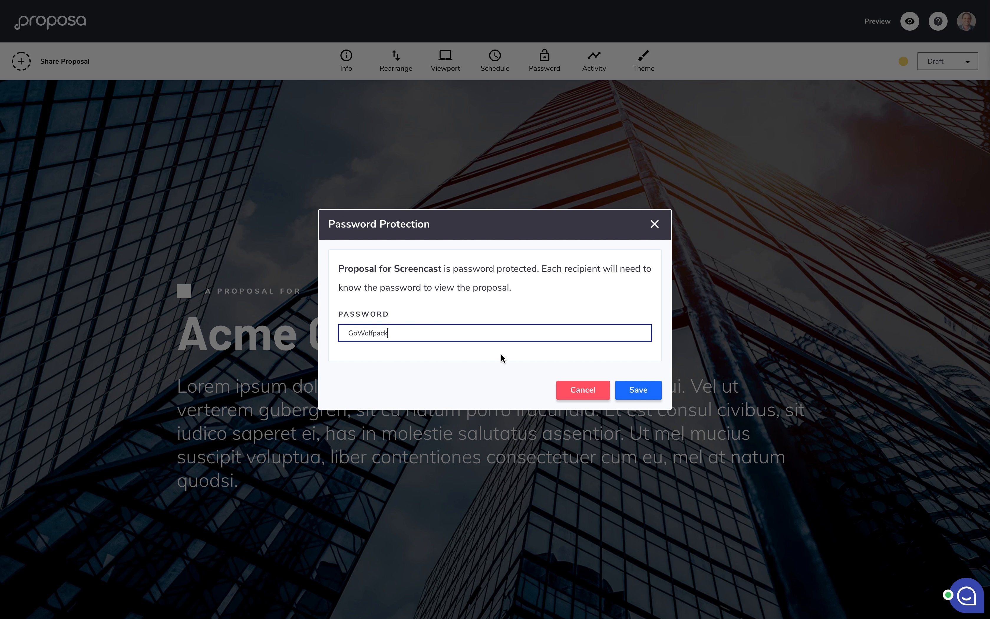
left_click(635, 391)
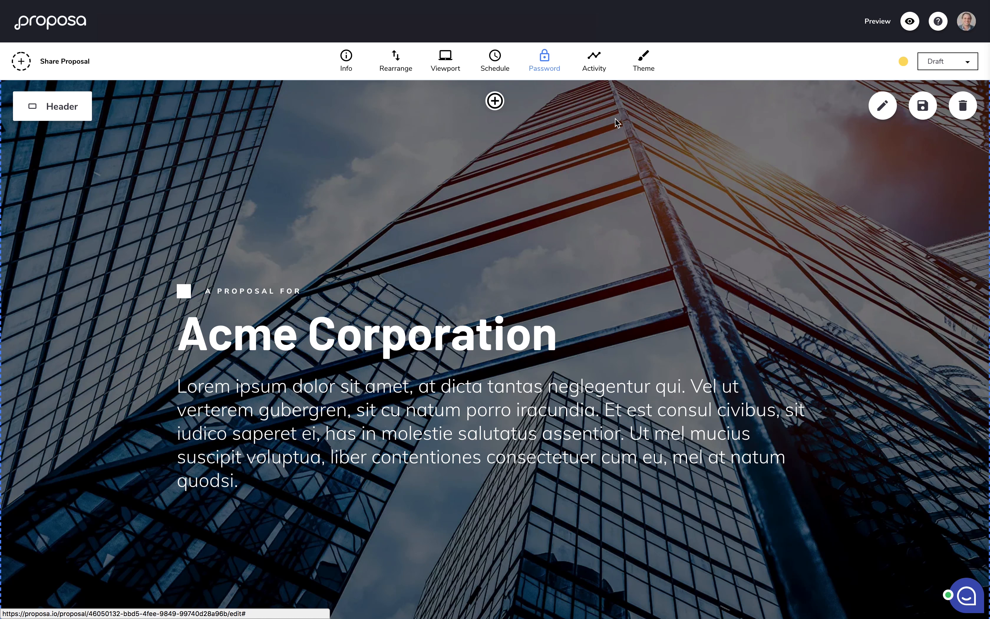
left_click(597, 62)
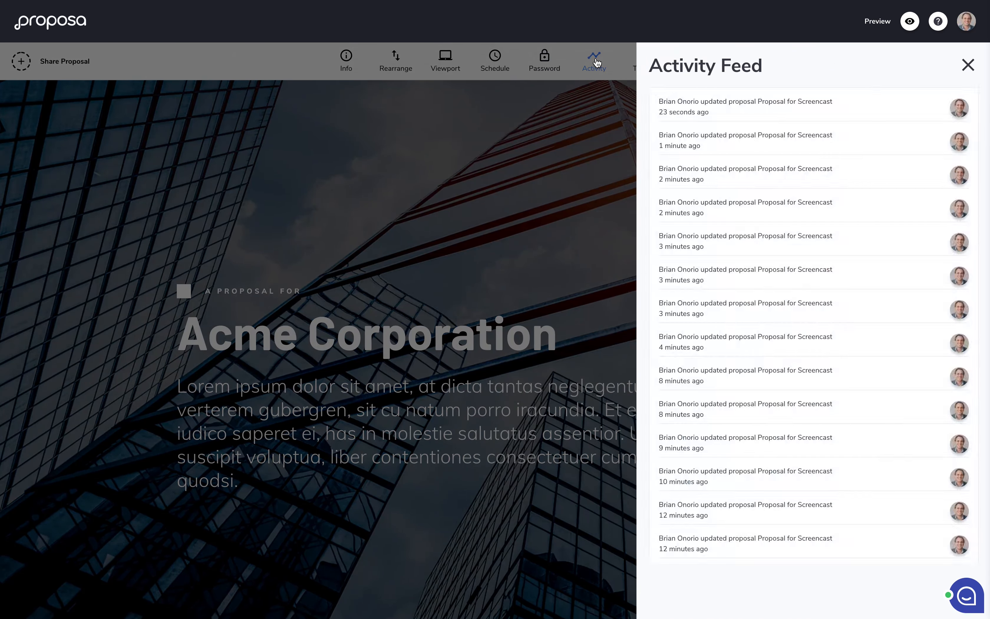
scroll(807, 314, "down", 3)
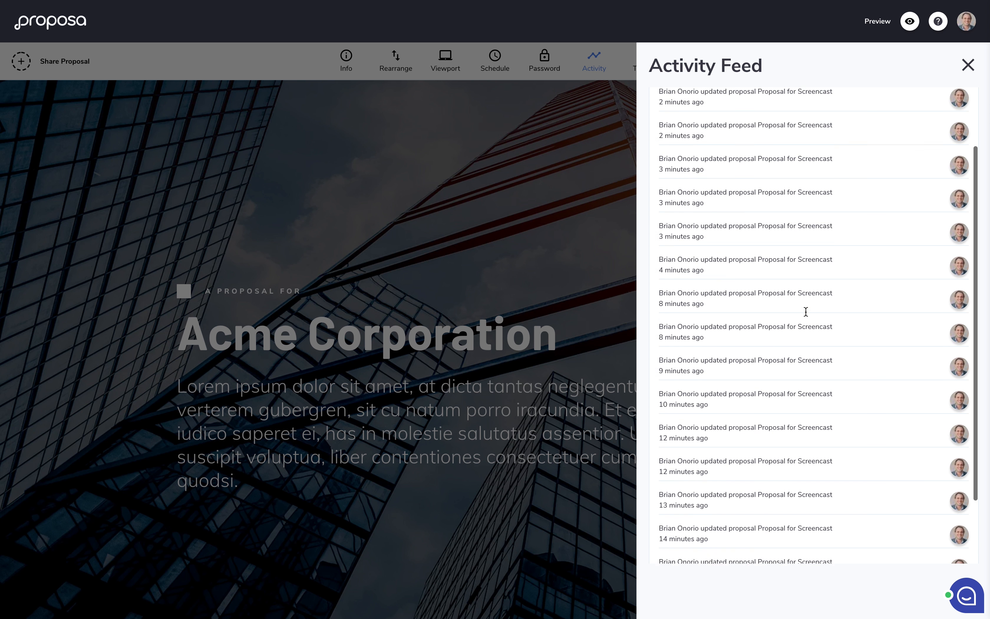
scroll(807, 312, "up", 3)
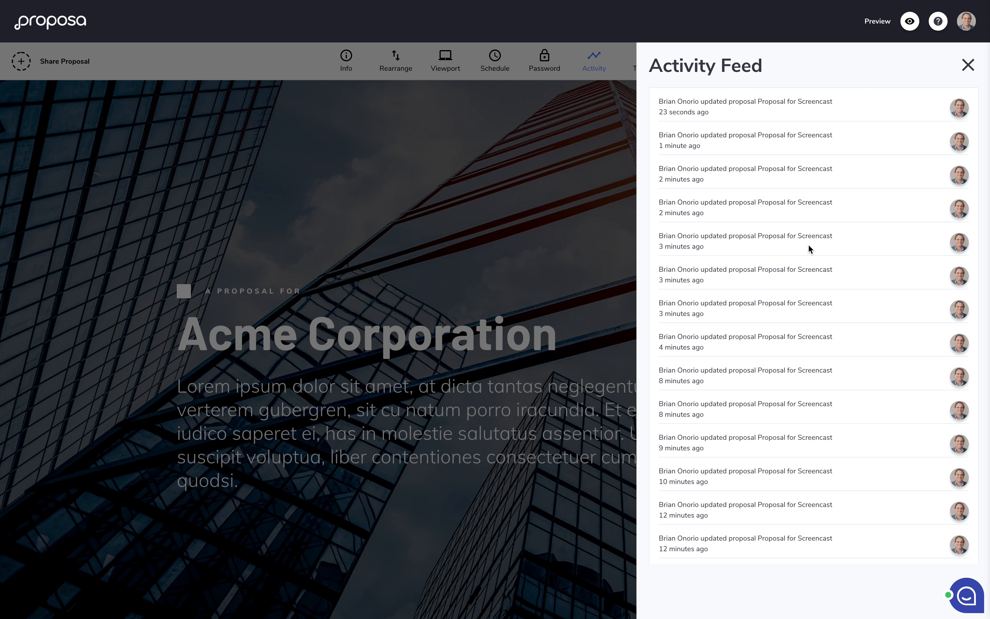
left_click(968, 64)
left_click(641, 60)
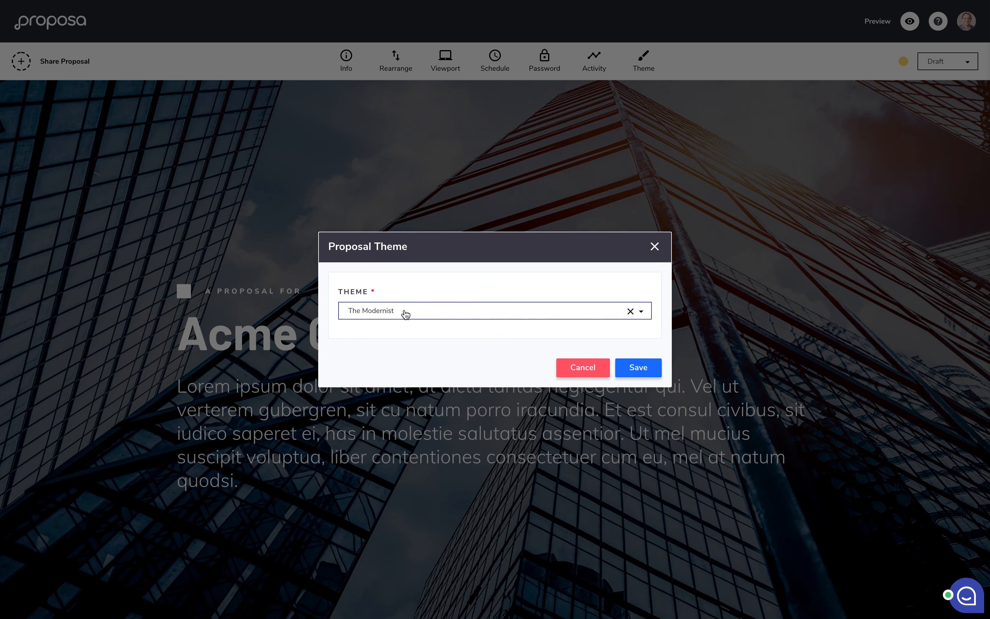
left_click(405, 314)
left_click(384, 376)
left_click(642, 367)
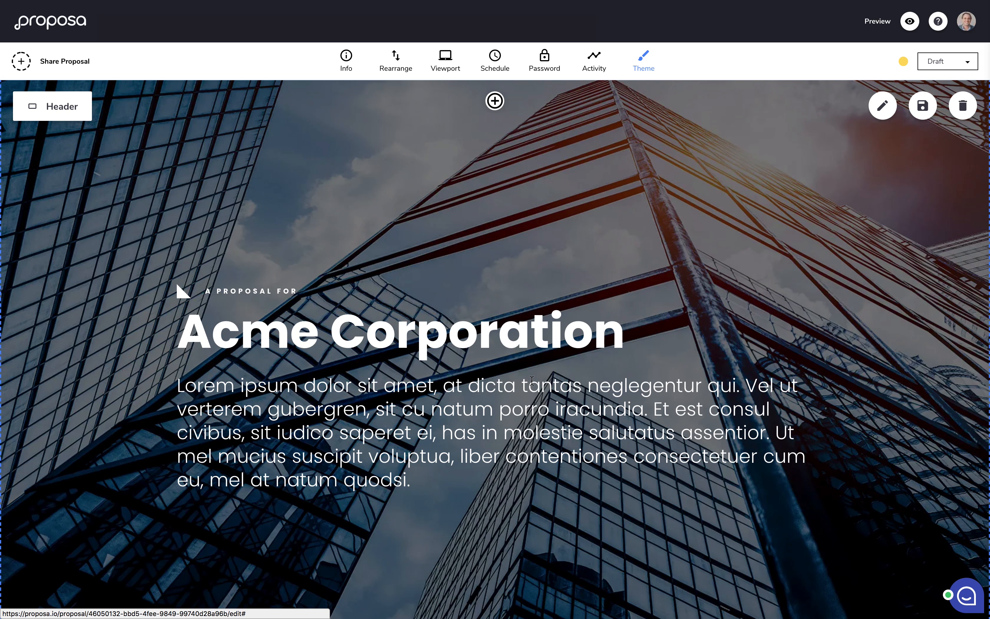
left_click(643, 62)
left_click(434, 314)
left_click(426, 328)
left_click(639, 367)
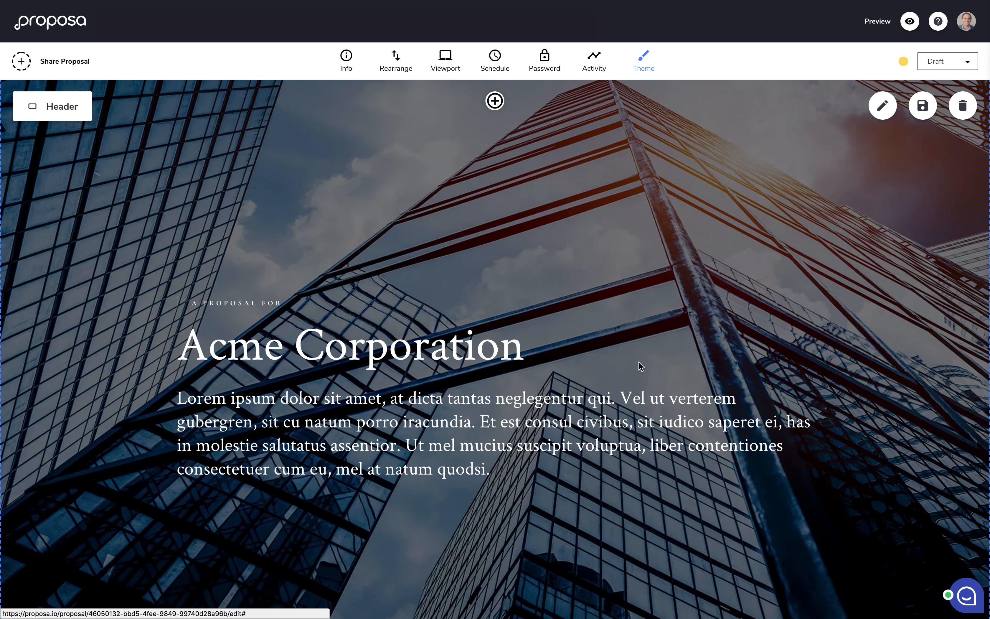
left_click(641, 66)
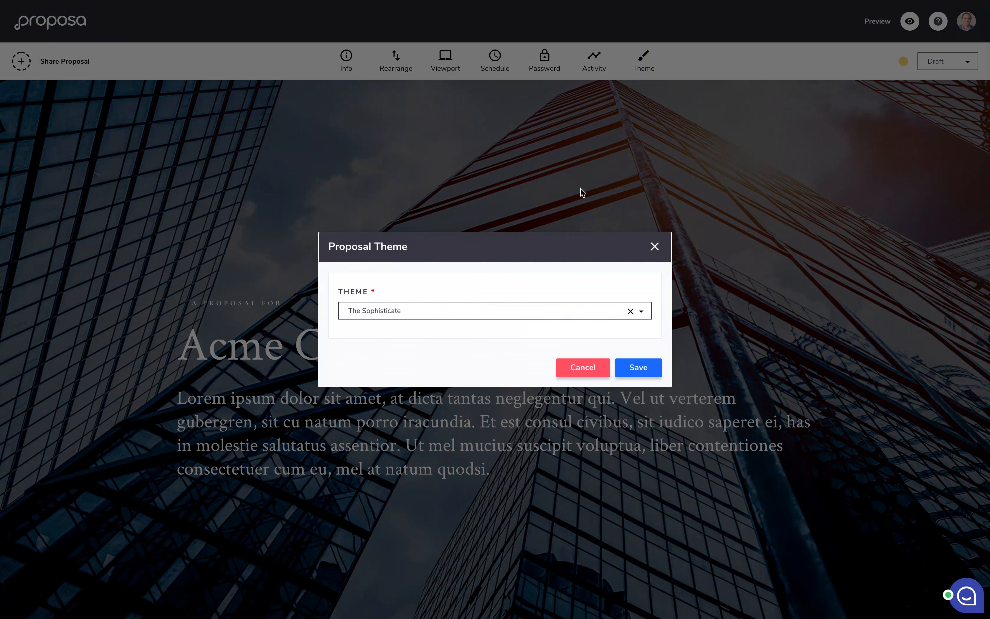
left_click(484, 311)
left_click(464, 365)
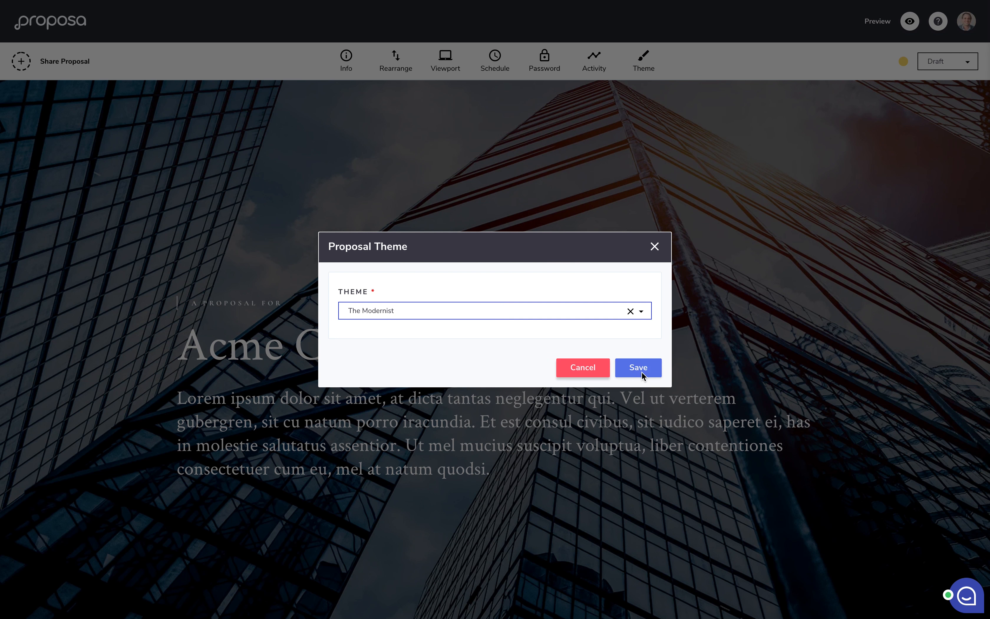
left_click(641, 371)
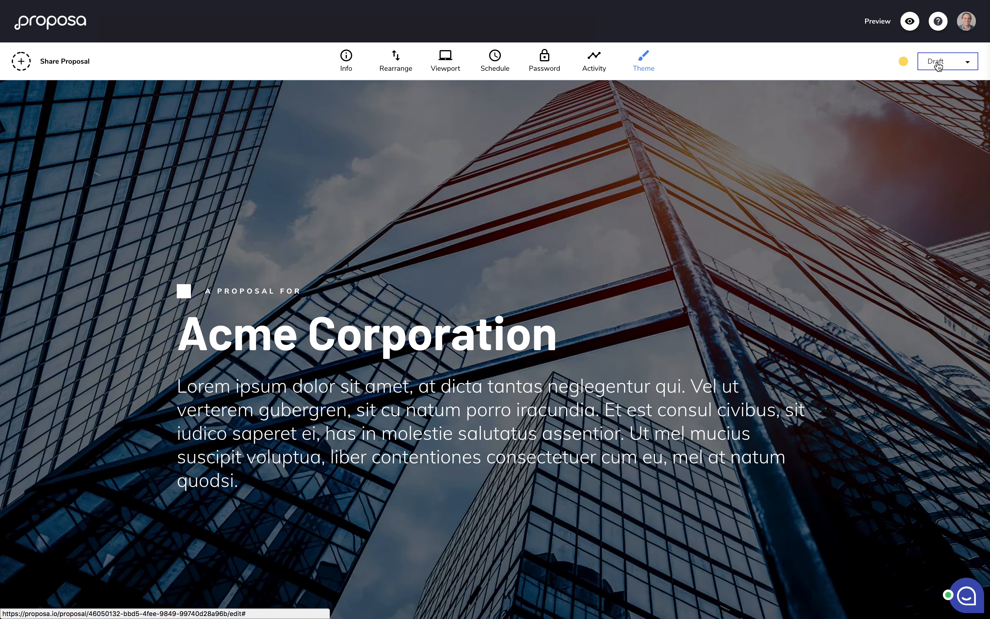
Step: Change the proposal's status from Draft to Published
left_click(939, 65)
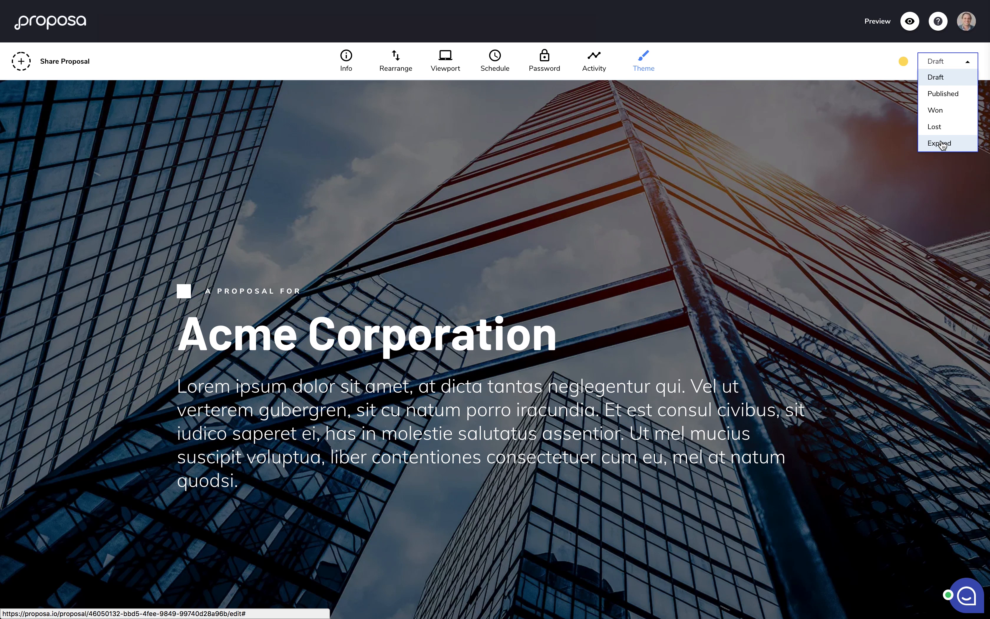
left_click(882, 67)
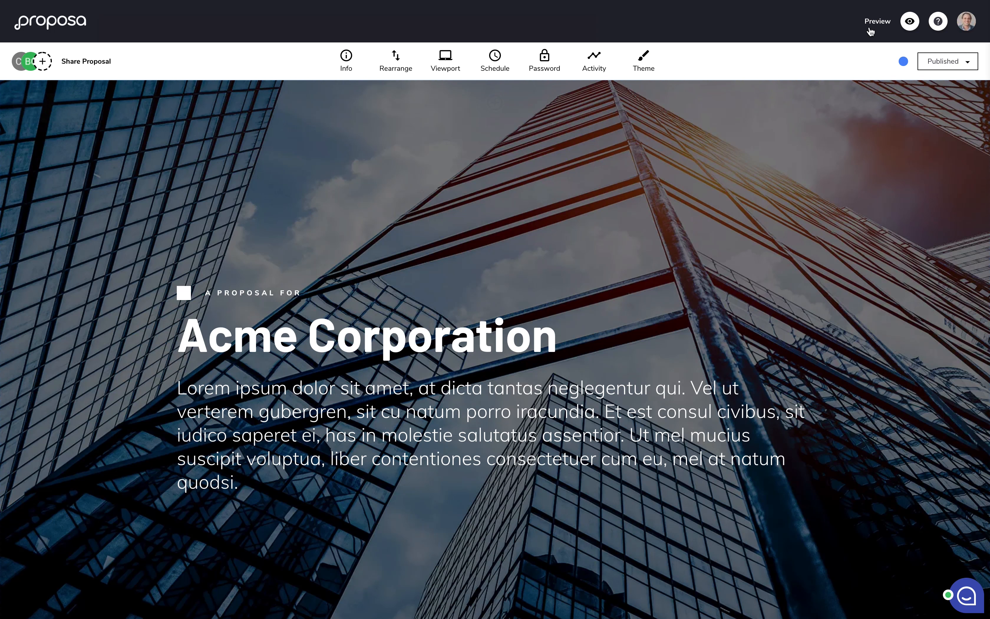
left_click(874, 27)
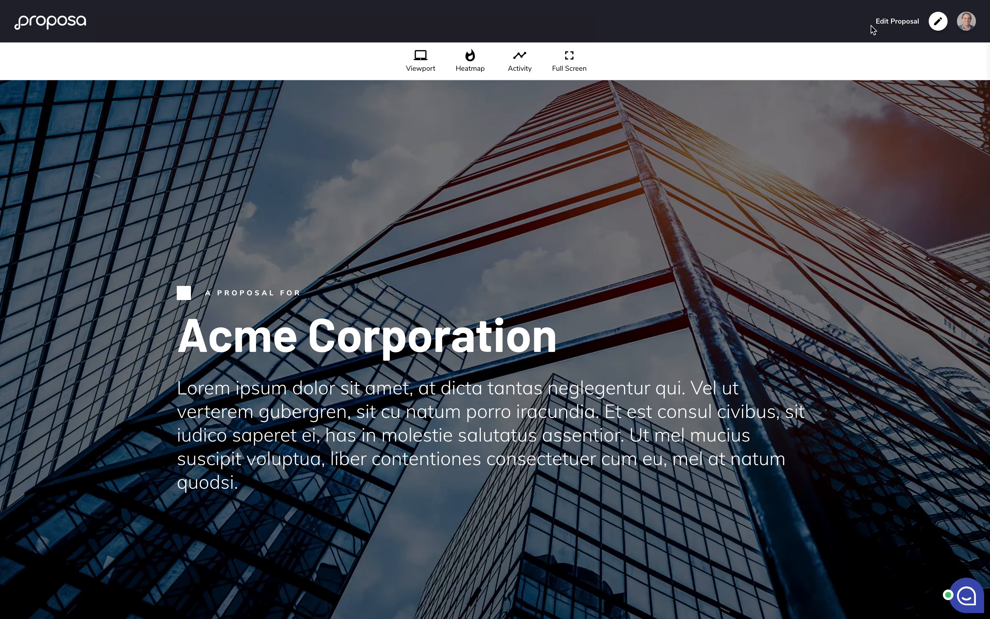
scroll(594, 204, "down", 10)
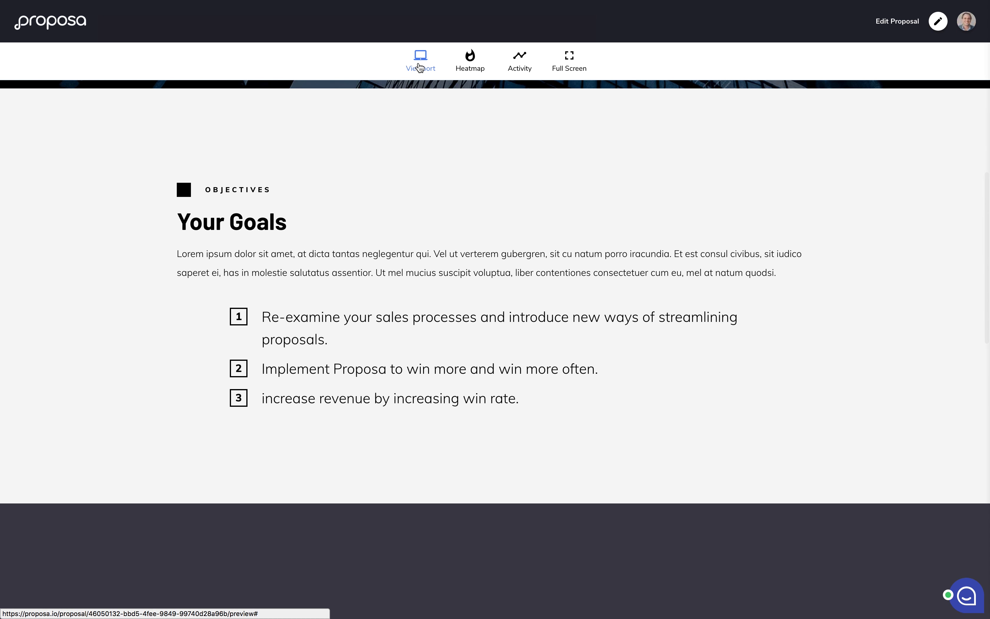
left_click(420, 67)
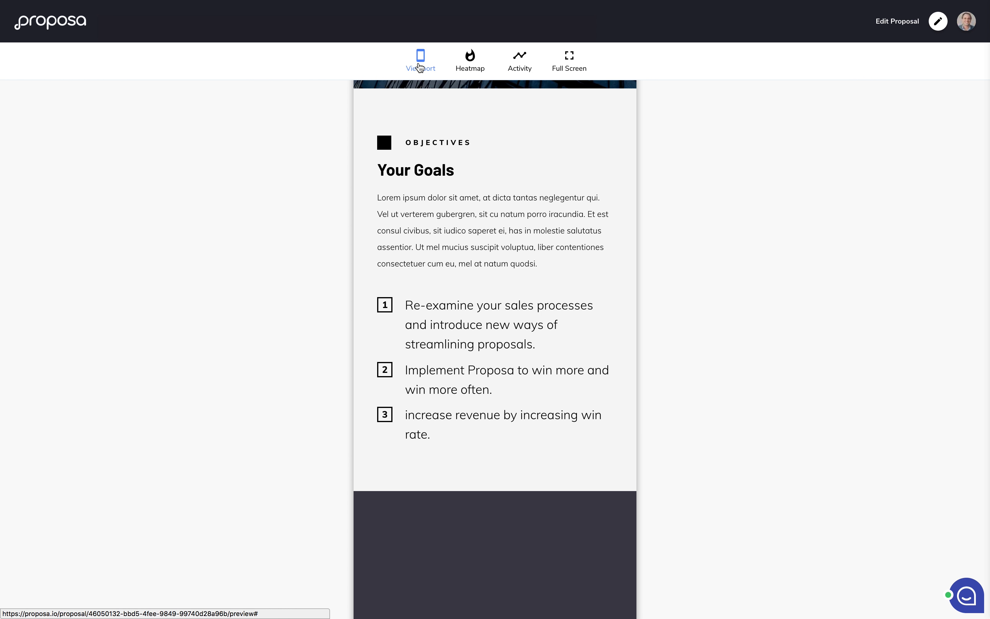
left_click(420, 66)
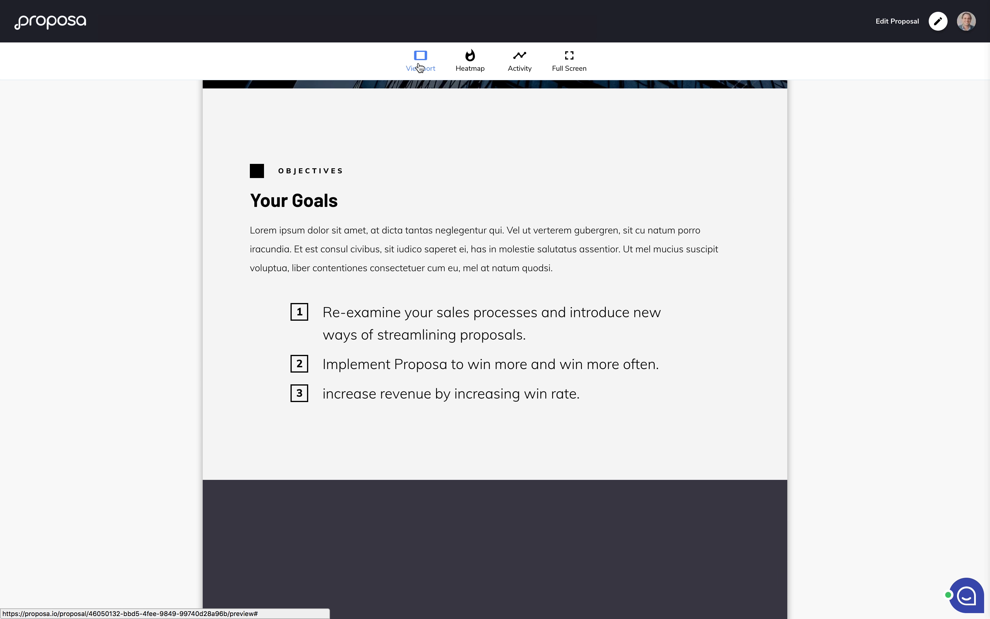
left_click(420, 67)
scroll(476, 183, "down", 5)
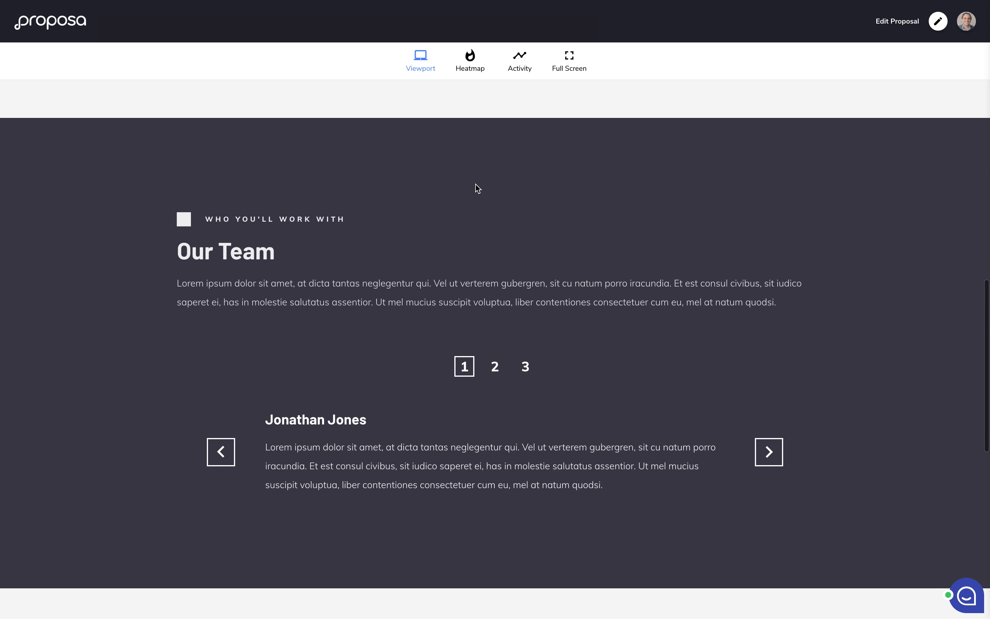
scroll(476, 188, "down", 10)
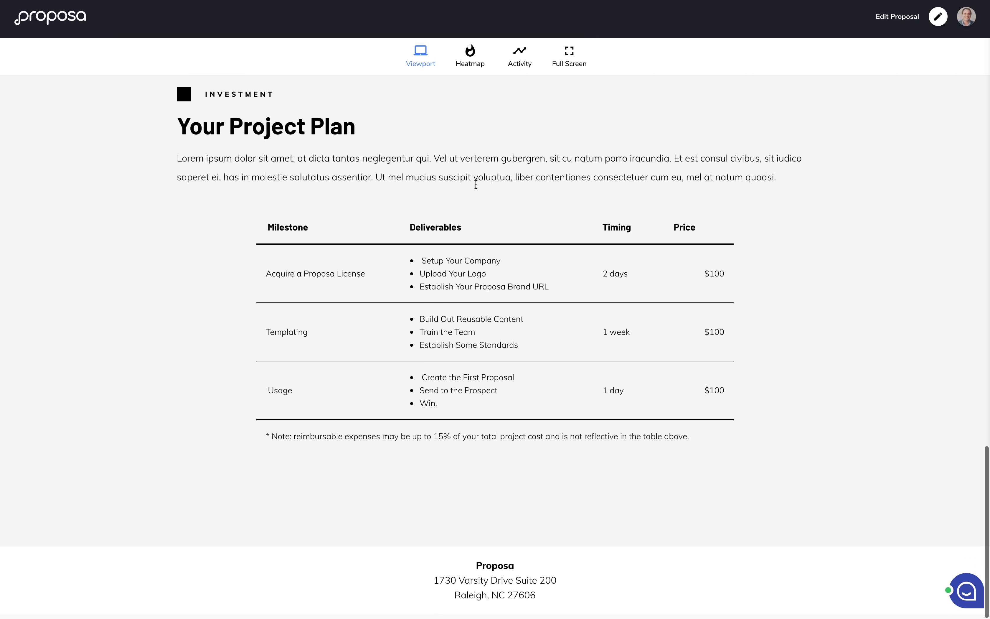
scroll(476, 185, "up", 10)
scroll(475, 187, "up", 4)
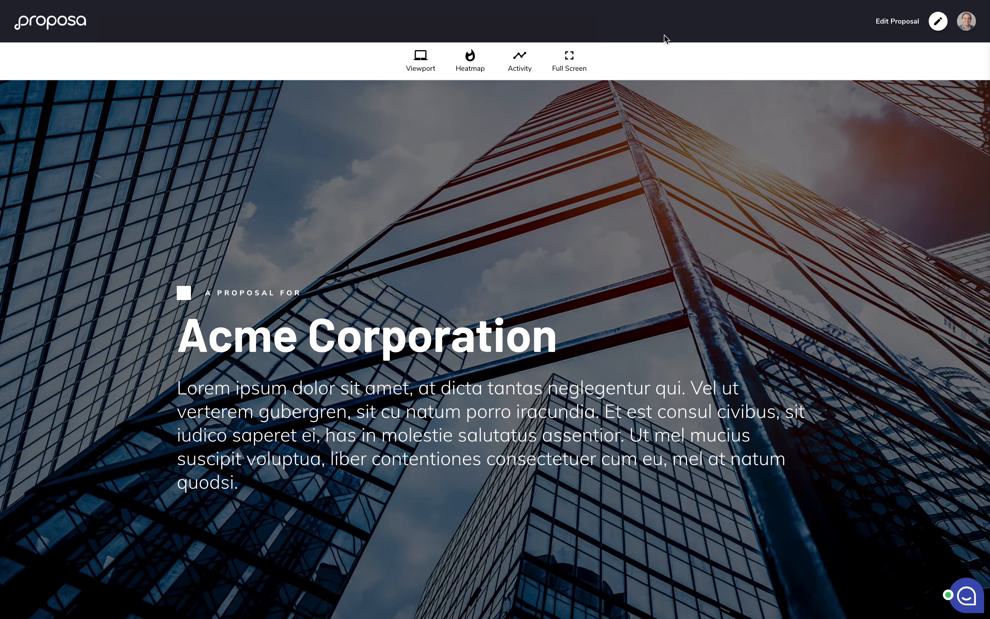
Step: Back in the editor, add and save the first recipient's first name, last name and e-mail
left_click(885, 26)
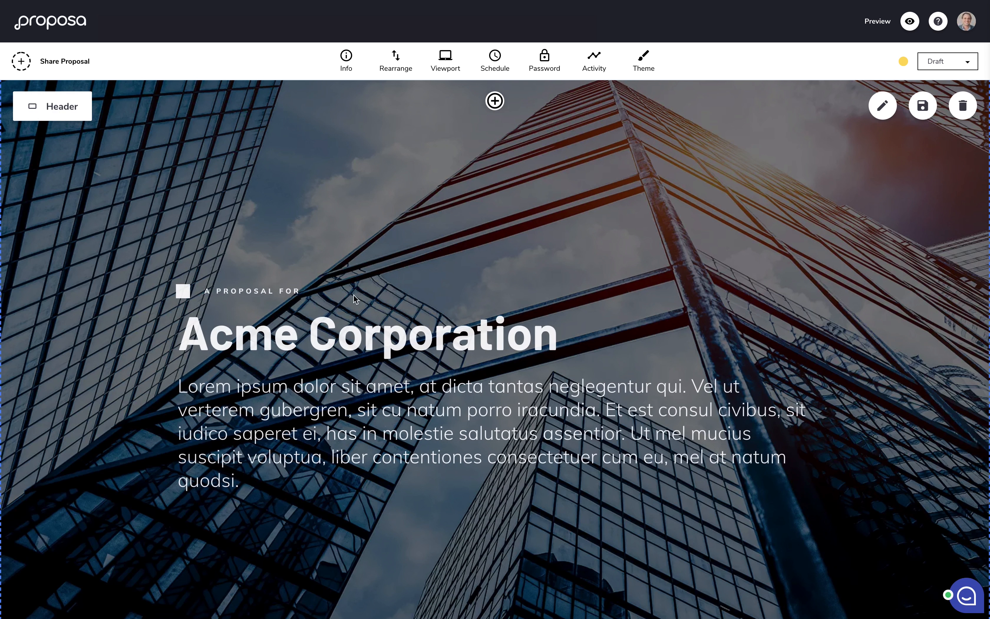
left_click(69, 66)
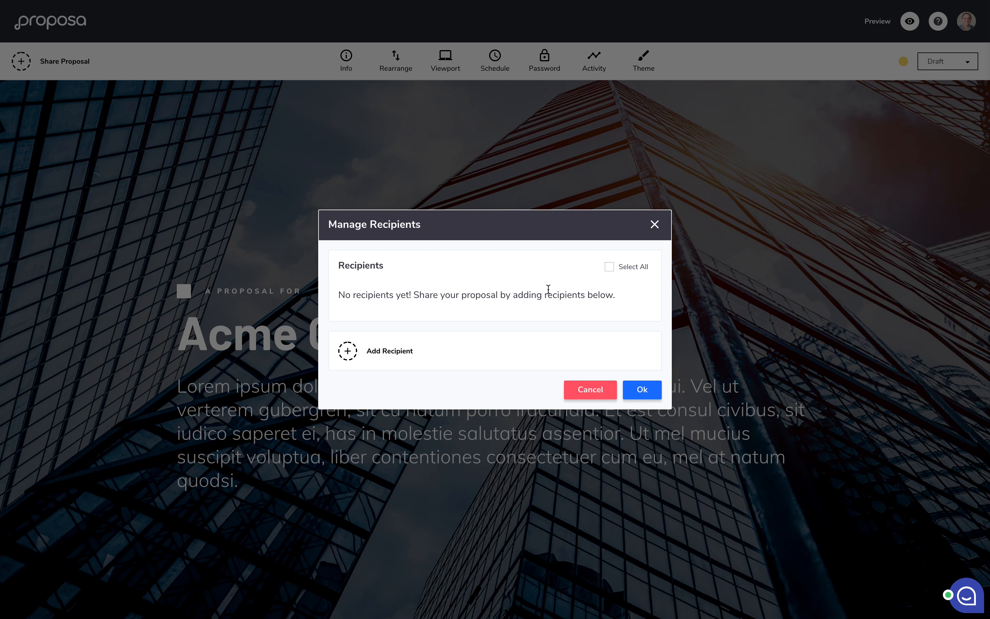
left_click(407, 350)
left_click(400, 299)
key("Tab")
key("Tab")
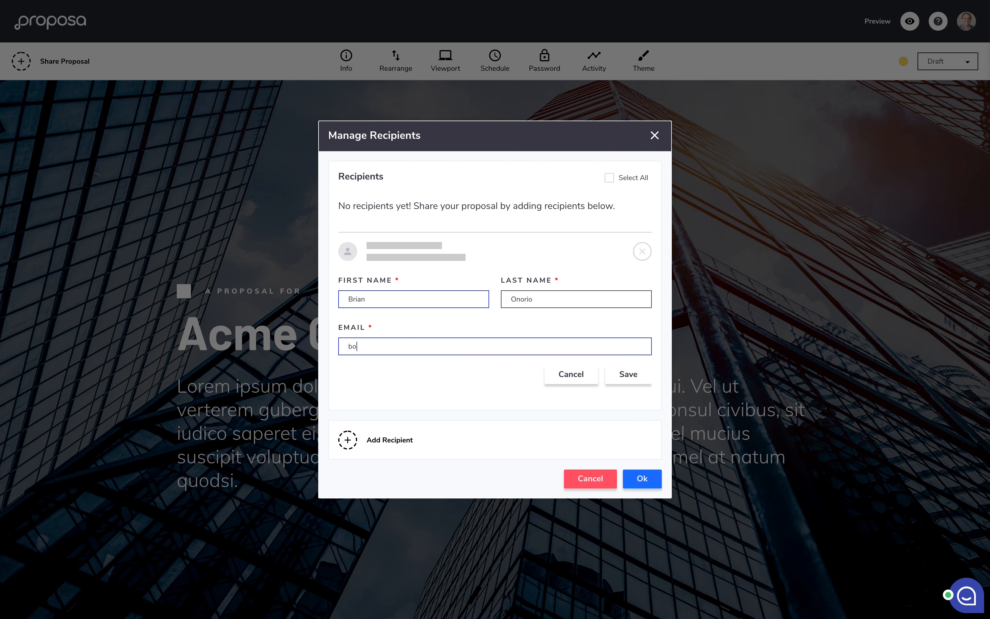
left_click(622, 374)
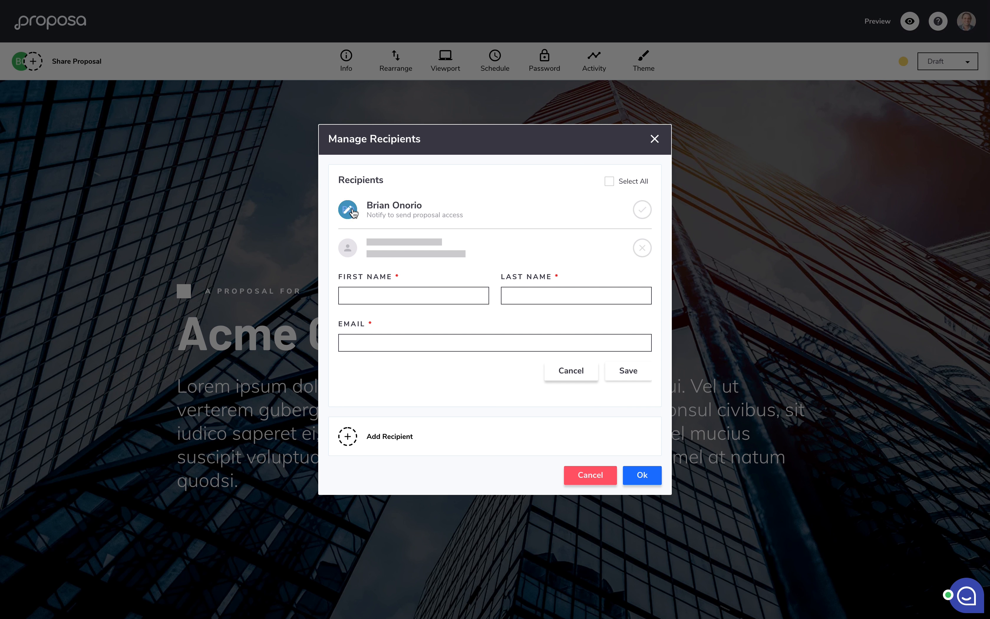
Step: Add and save a second recipient with first name, last name and e-mail
left_click_drag(376, 215, 455, 222)
left_click(454, 216)
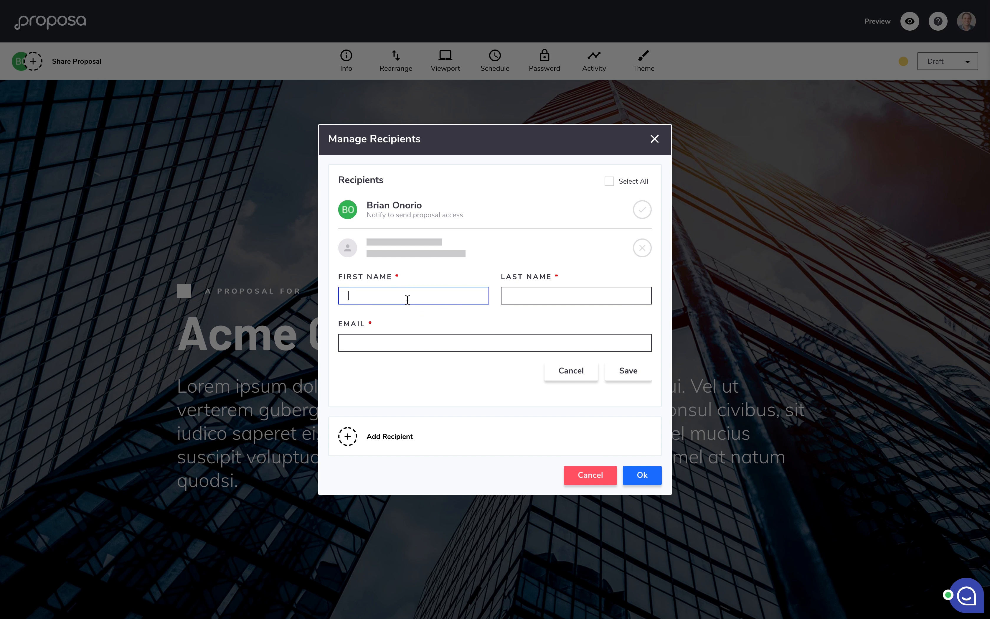
key("Tab")
key("Tab")
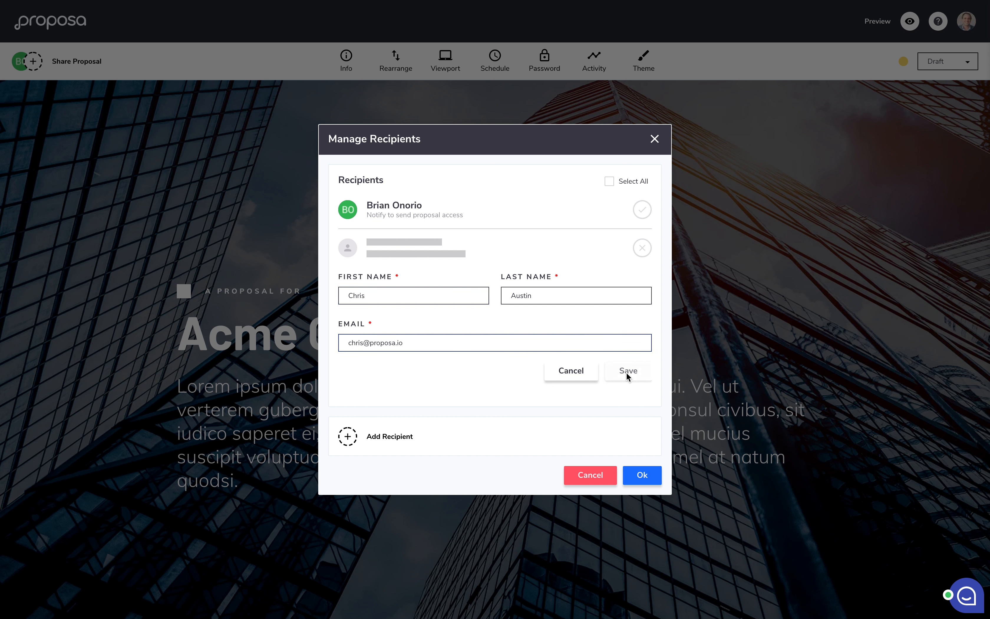
left_click(626, 373)
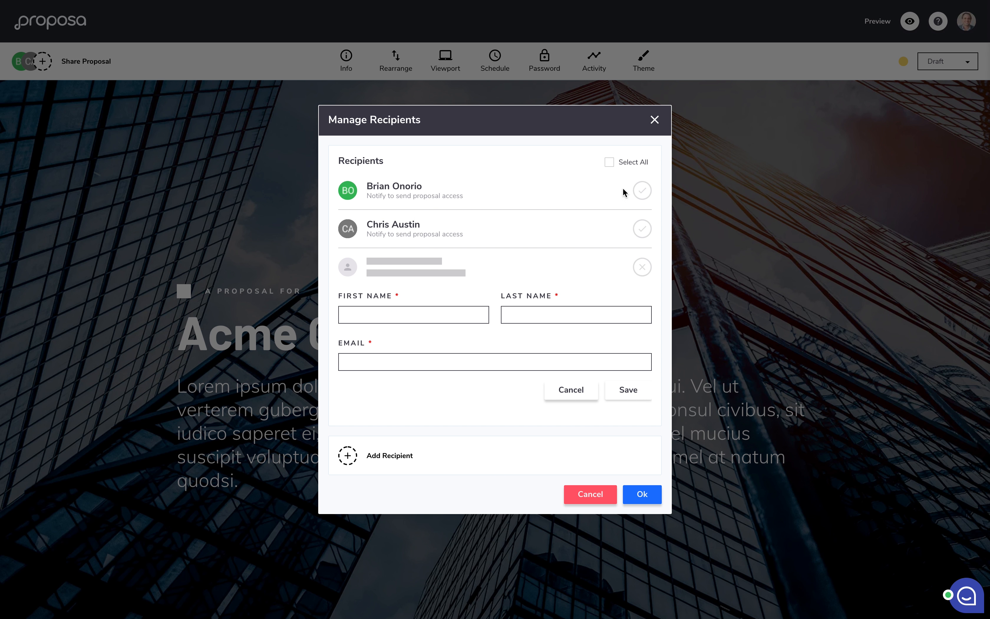
left_click(637, 192)
Step: Select only the first recipient, publish, and send them the notification
left_click(646, 231)
left_click(609, 162)
left_click(609, 163)
left_click(610, 164)
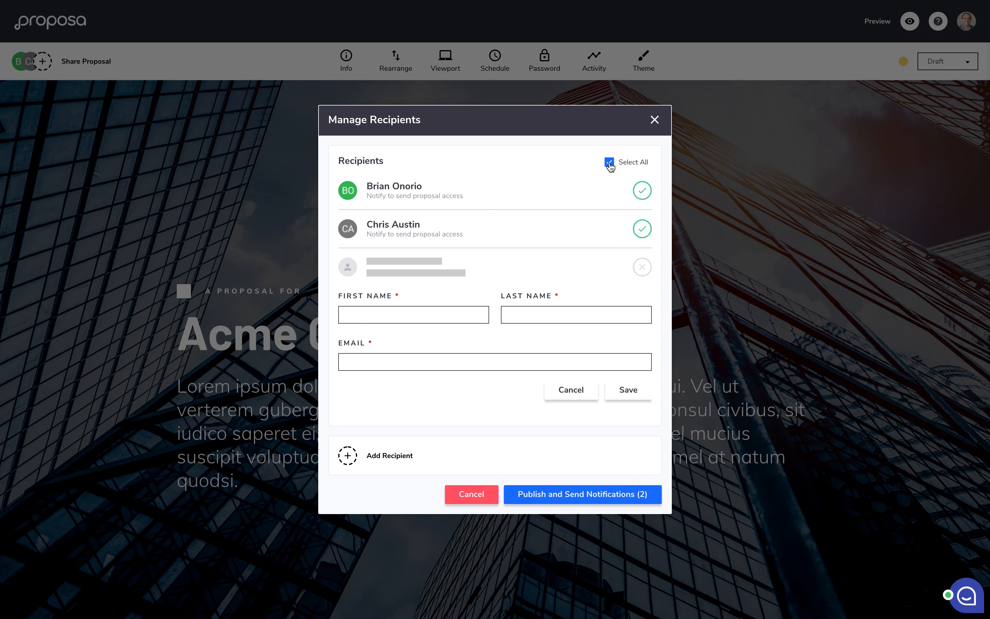
left_click(609, 163)
left_click(642, 191)
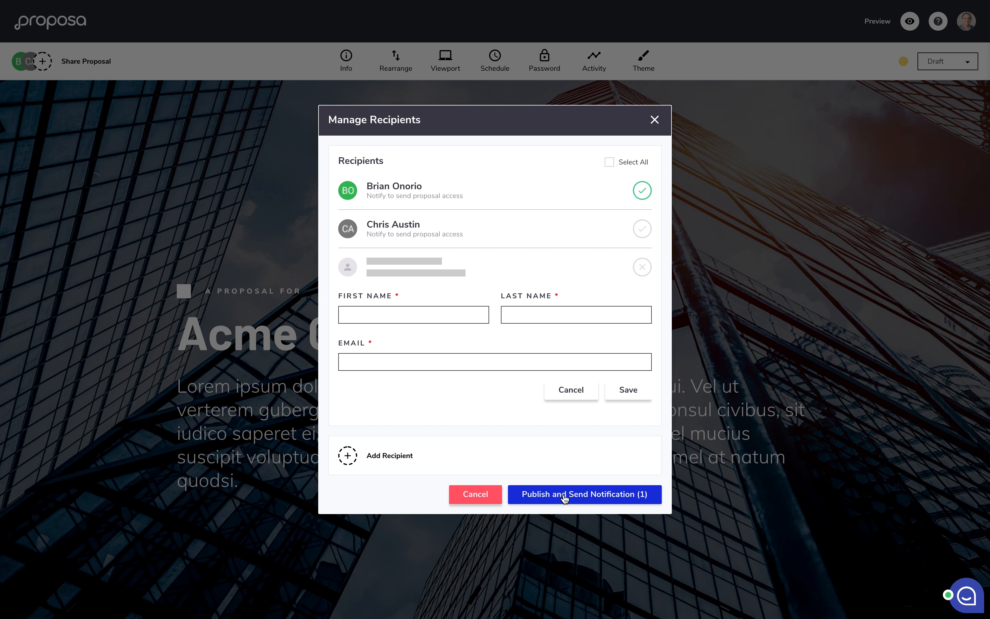
left_click(565, 496)
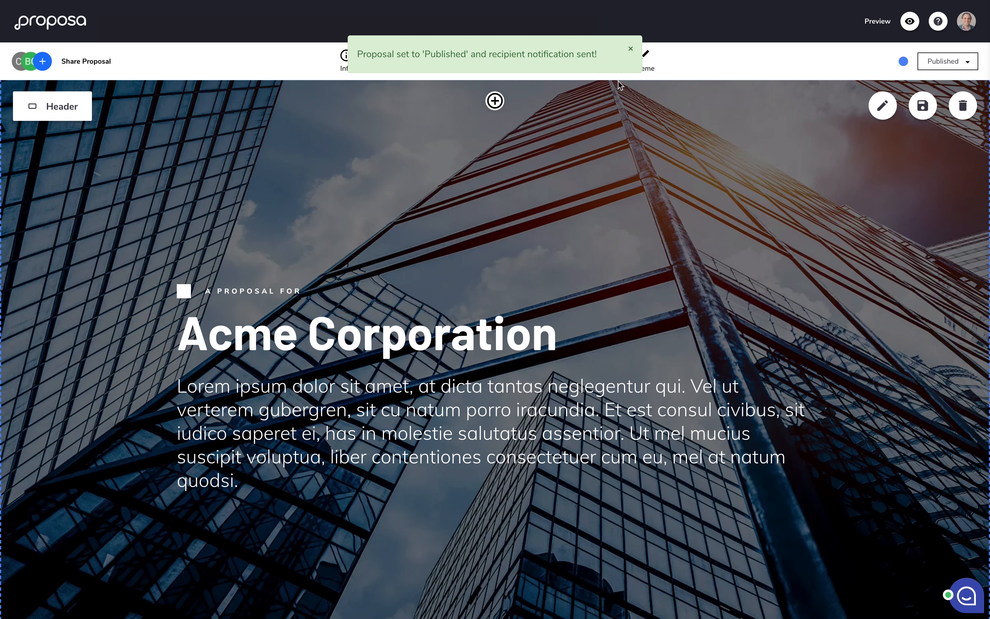
left_click(631, 50)
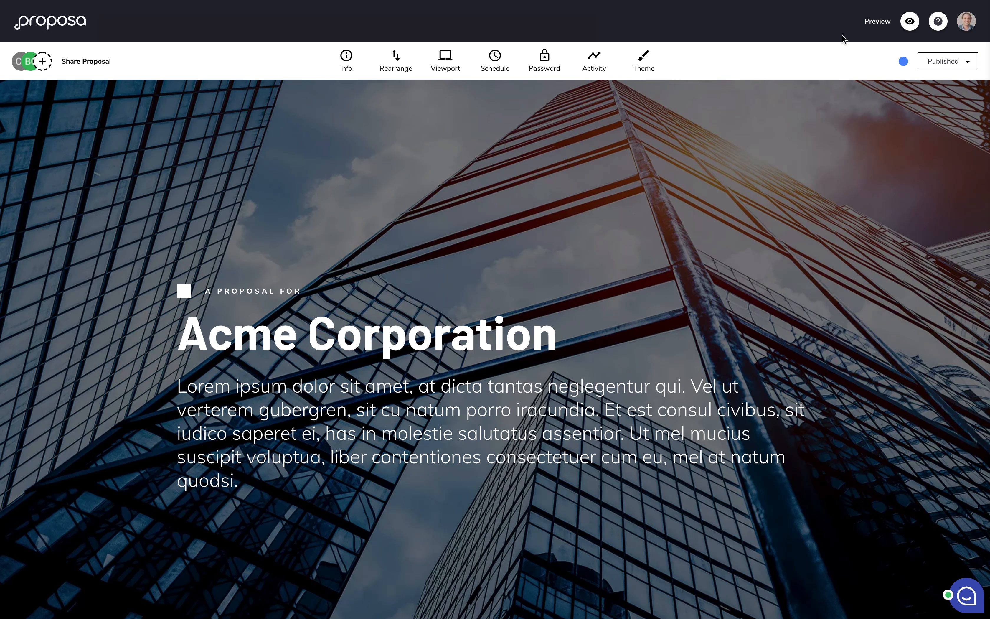
Step: Preview the proposal in Heatmap view, scrolling through all sections and back to the Header
left_click(880, 29)
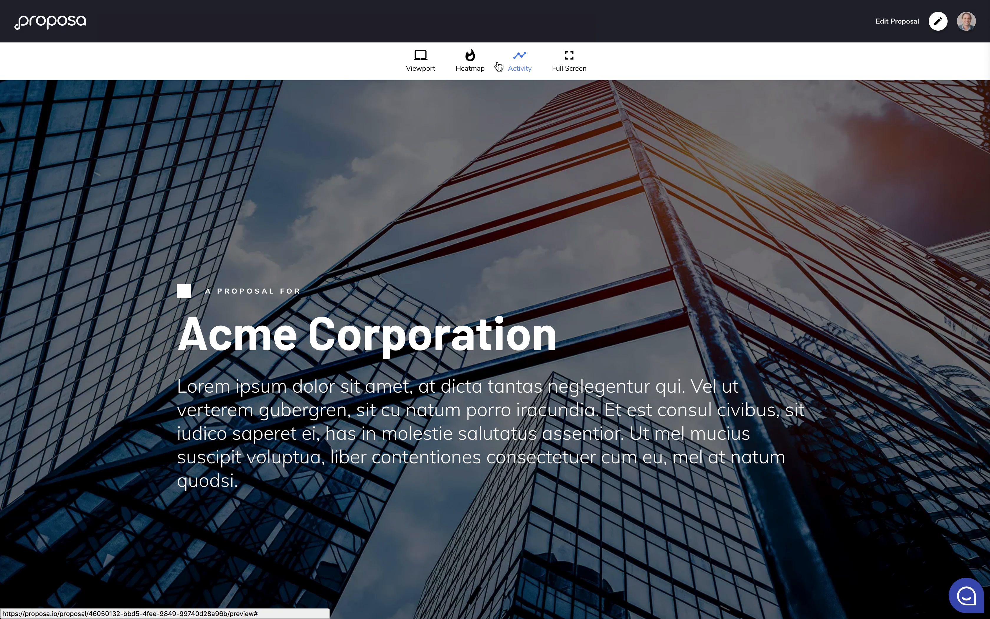
left_click(473, 61)
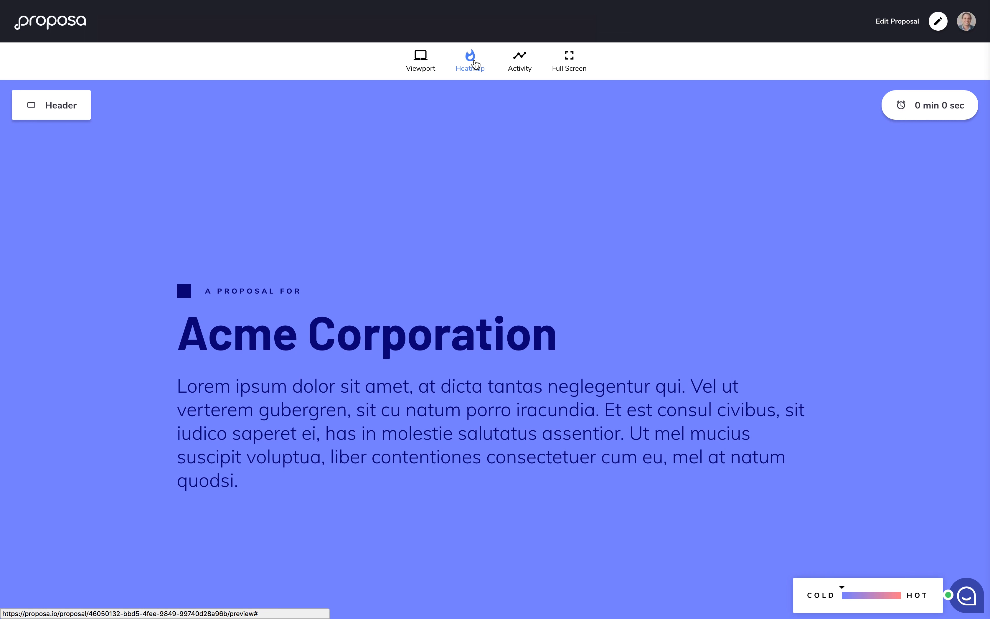
scroll(526, 218, "down", 10)
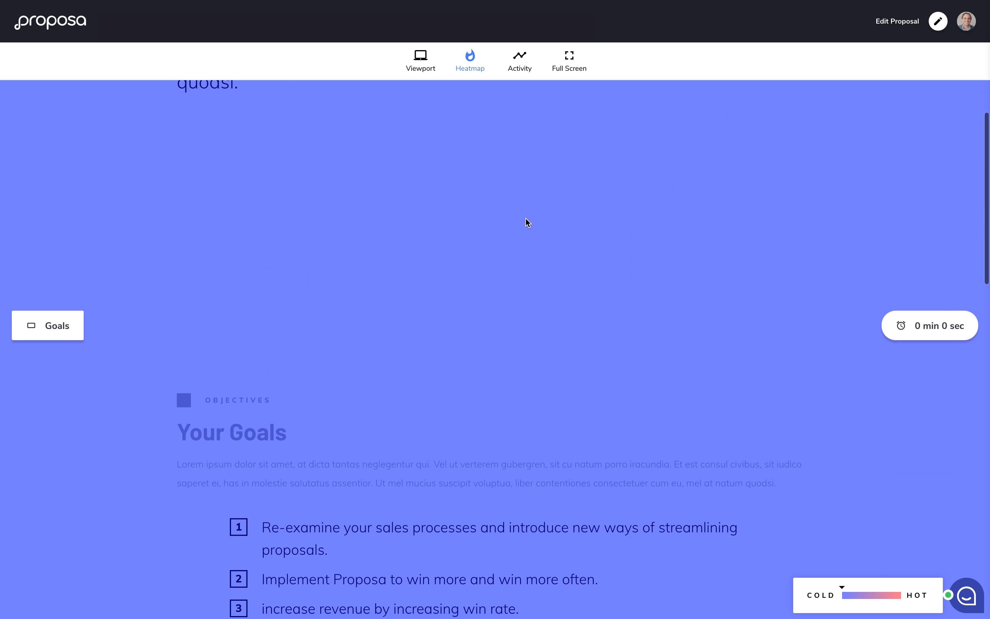
scroll(525, 218, "down", 15)
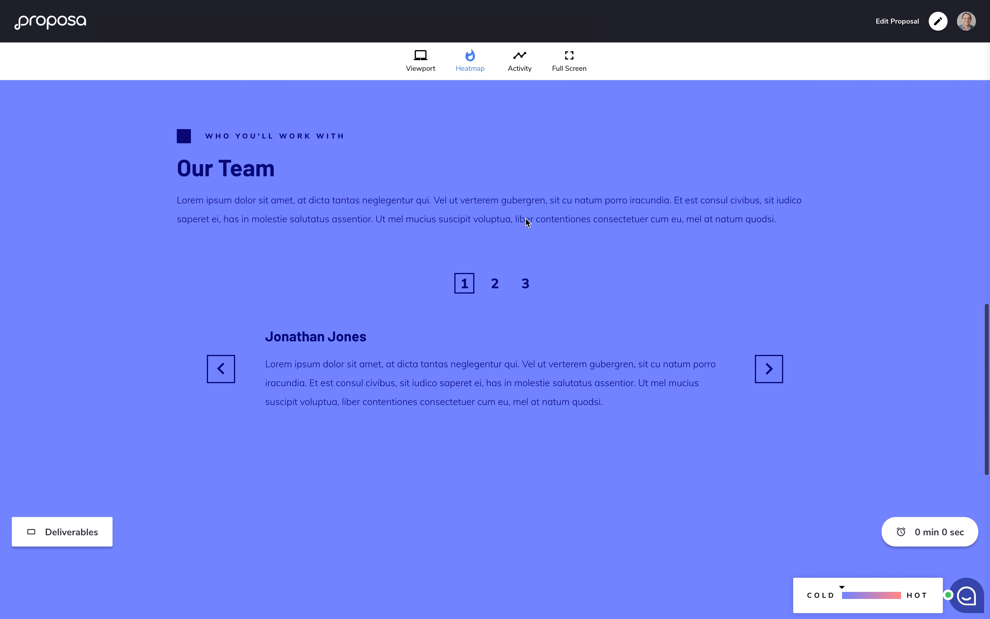
scroll(526, 218, "down", 2)
scroll(640, 311, "down", 3)
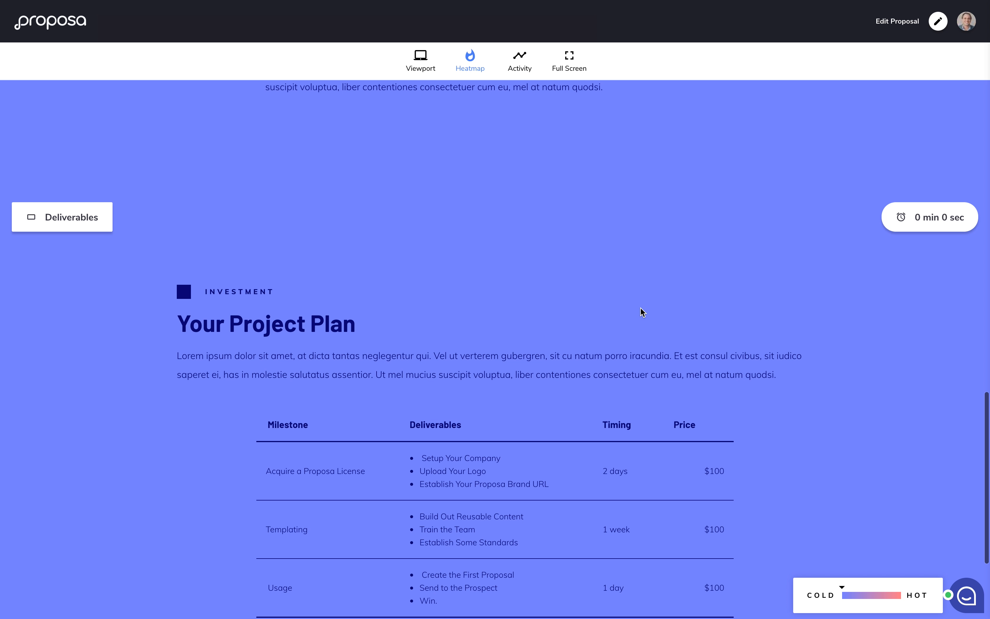
scroll(641, 311, "up", 1)
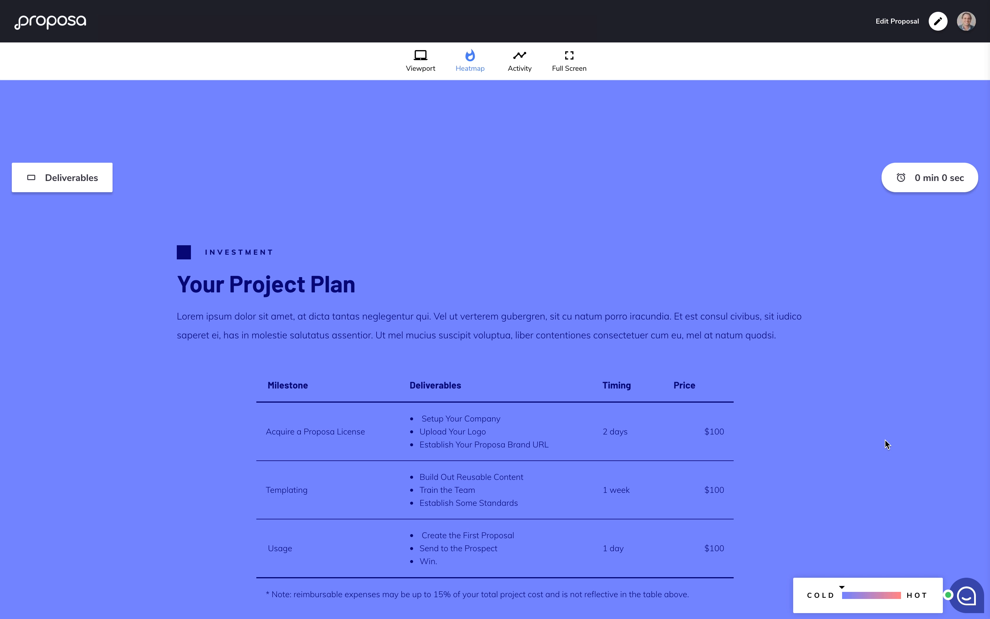
scroll(743, 188, "up", 10)
scroll(744, 189, "up", 10)
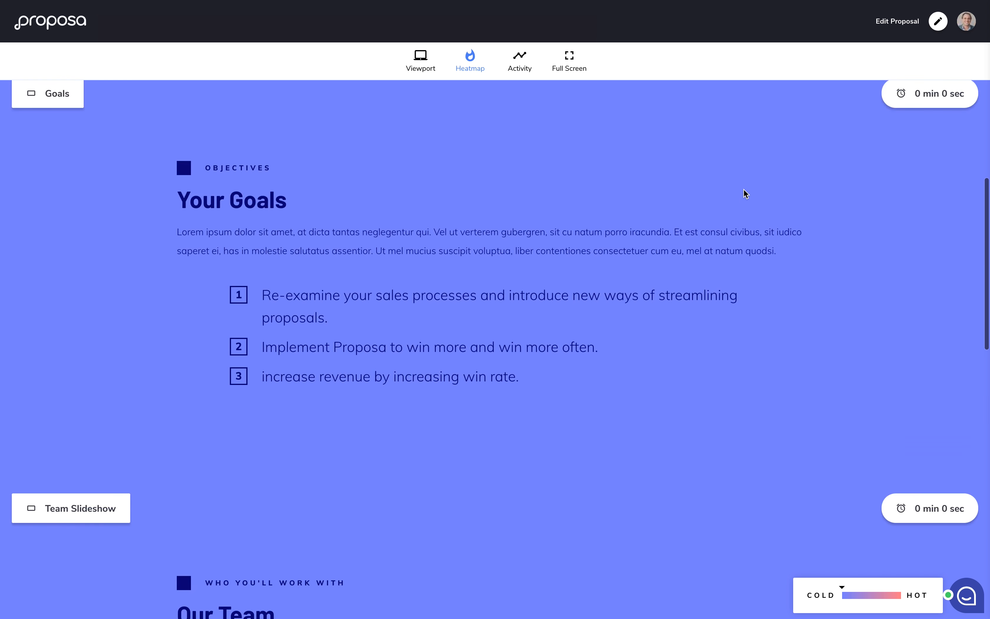
scroll(744, 189, "up", 5)
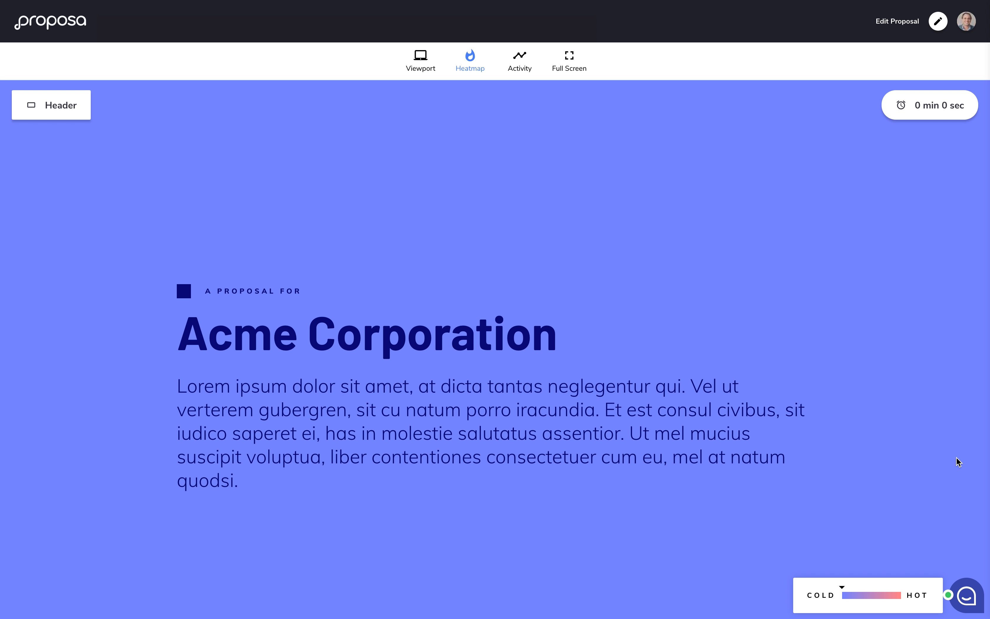
left_click(966, 599)
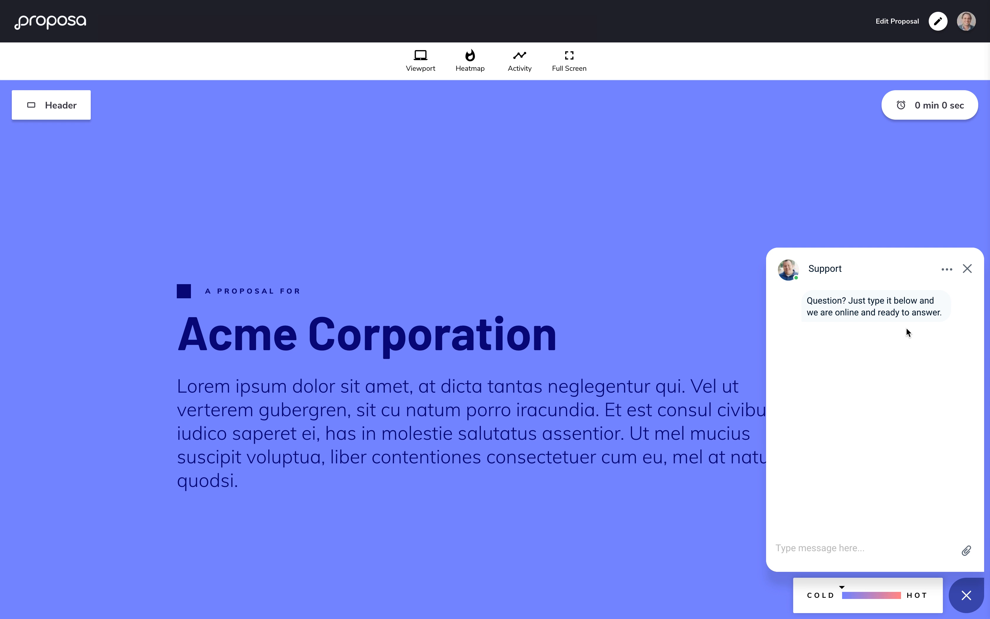
left_click(839, 548)
left_click(968, 271)
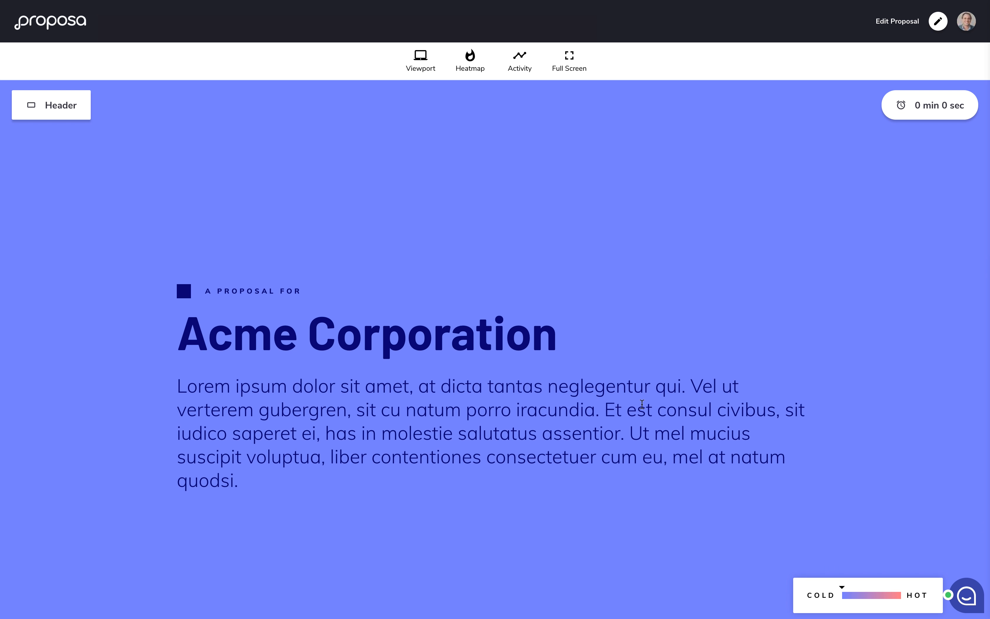
mouse_move(553, 2)
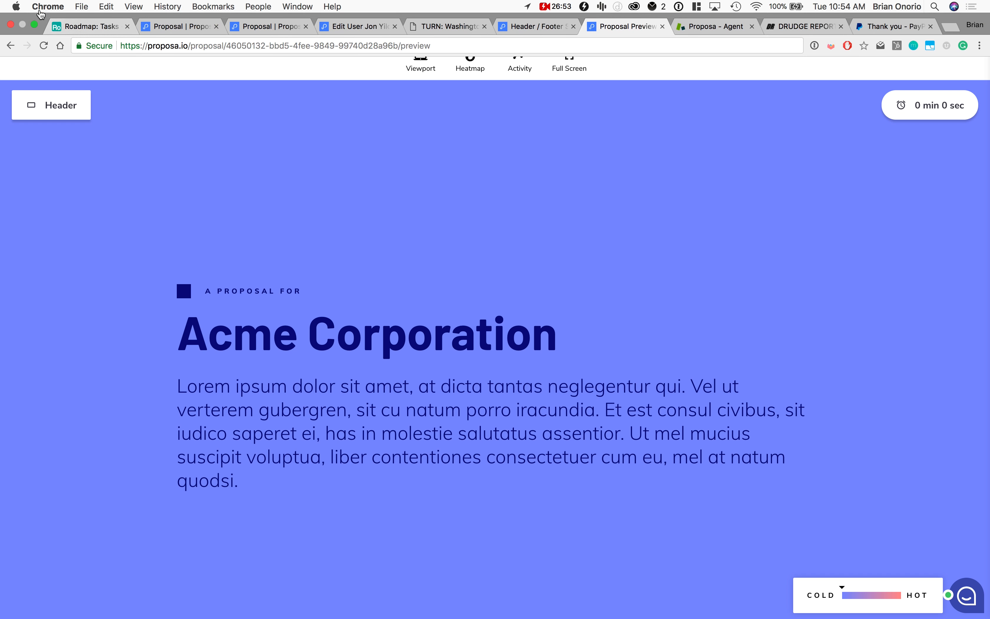